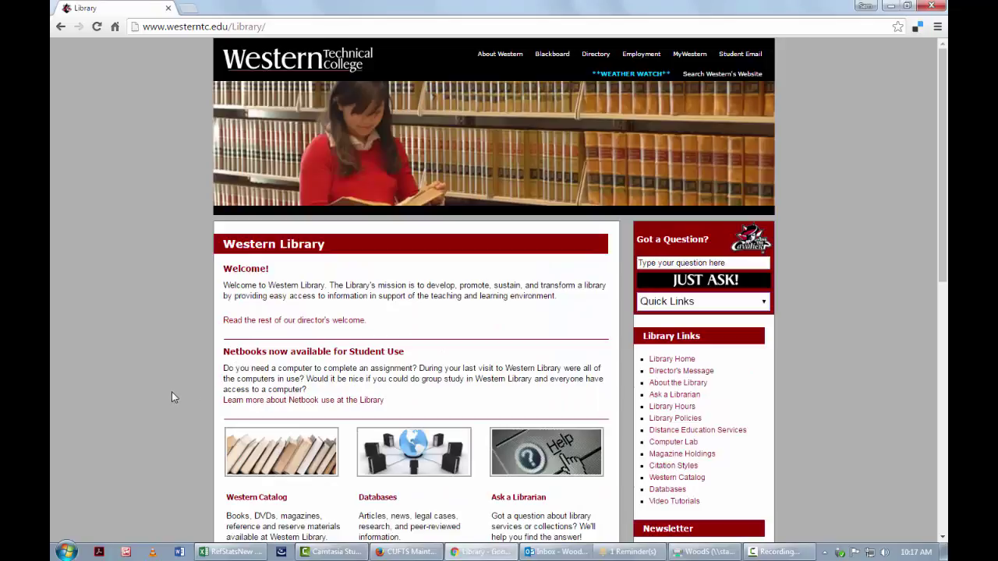
- Find the Badger Link entry on the library's Informational Databases page and open the BadgerLink login
{"action": "scroll", "coordinate": [167, 377], "scroll_direction": "down", "scroll_amount": 3}
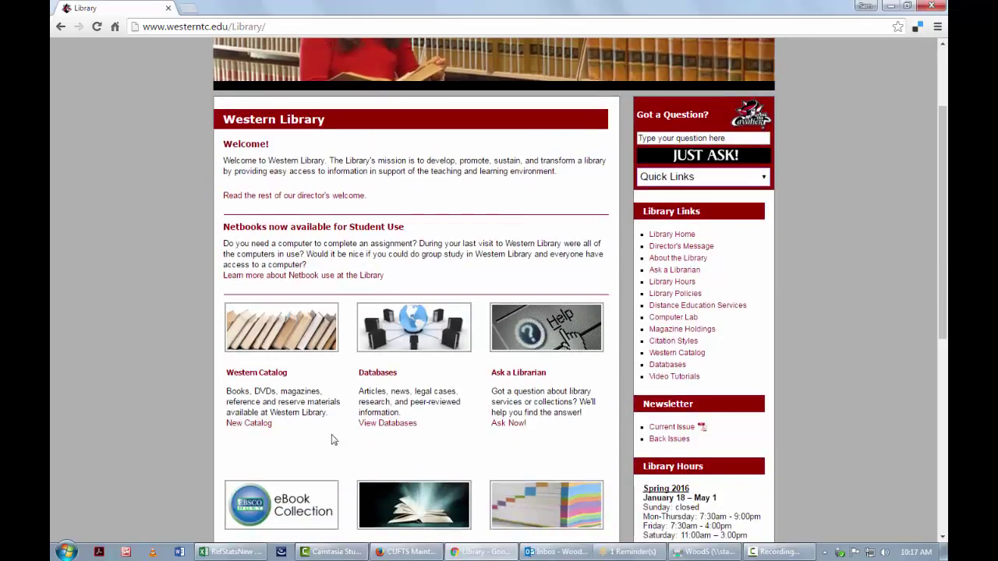
{"action": "left_click", "coordinate": [416, 333]}
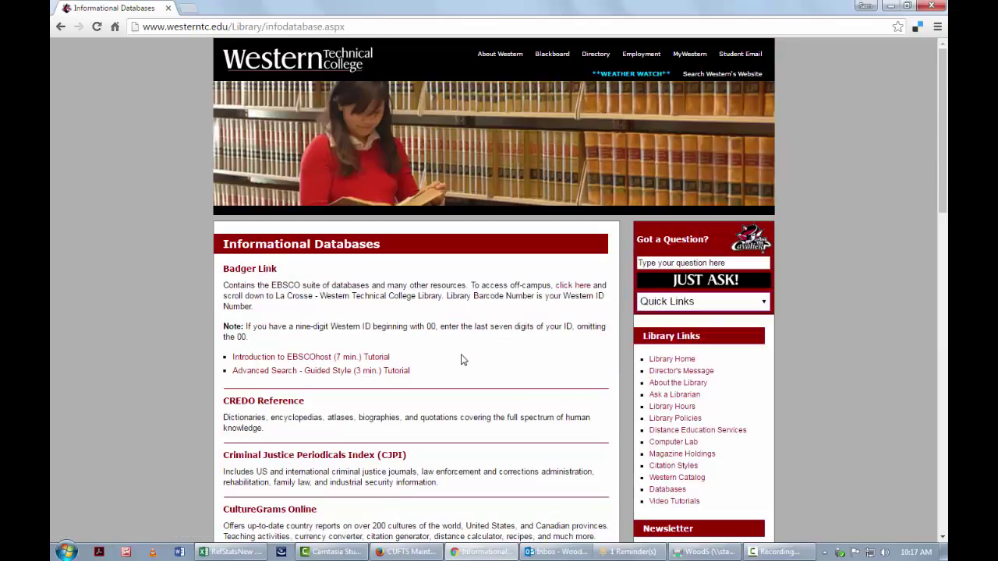
{"action": "left_click_drag", "start_coordinate": [305, 273], "coordinate": [222, 268]}
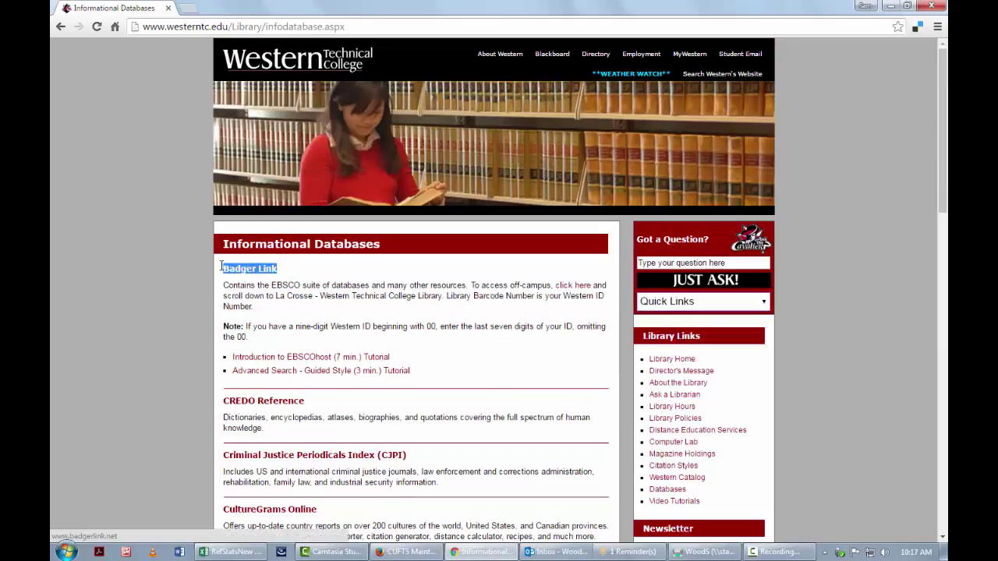
{"action": "left_click", "coordinate": [258, 309]}
{"action": "left_click_drag", "start_coordinate": [262, 327], "coordinate": [225, 288]}
{"action": "left_click", "coordinate": [354, 297]}
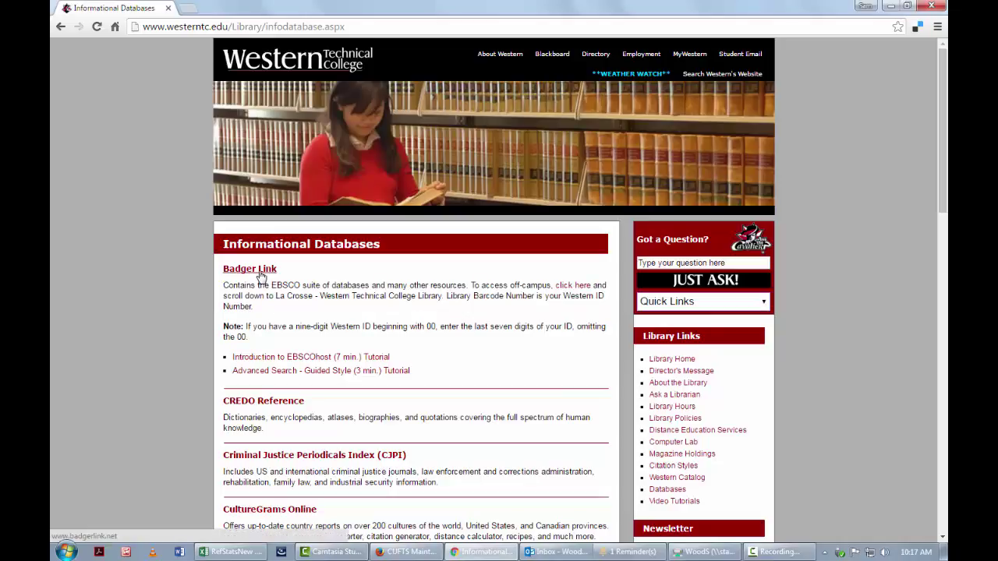
{"action": "left_click", "coordinate": [573, 286]}
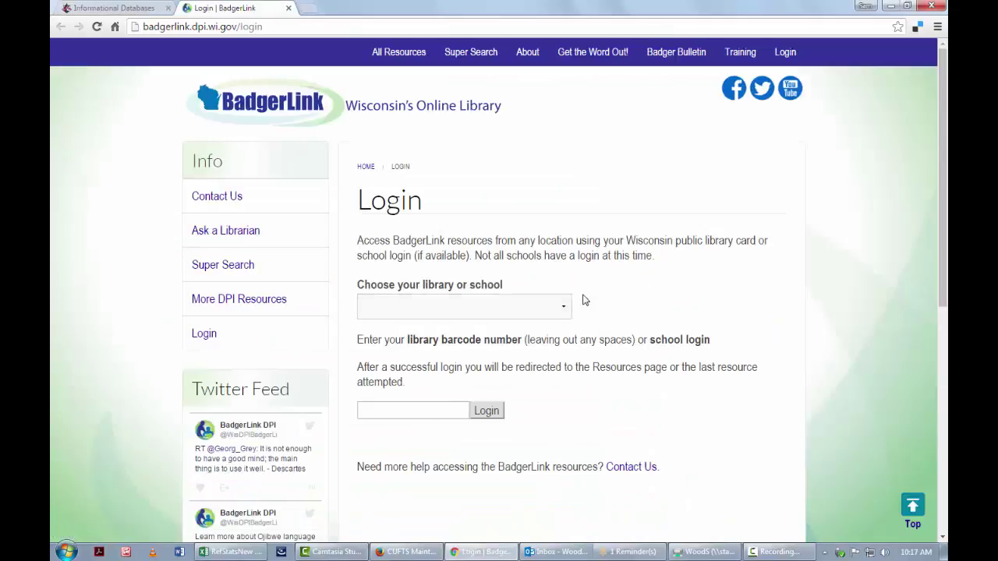
- Choose La Crosse - Western Technical College as the BadgerLink library
{"action": "left_click_drag", "start_coordinate": [504, 286], "coordinate": [359, 289]}
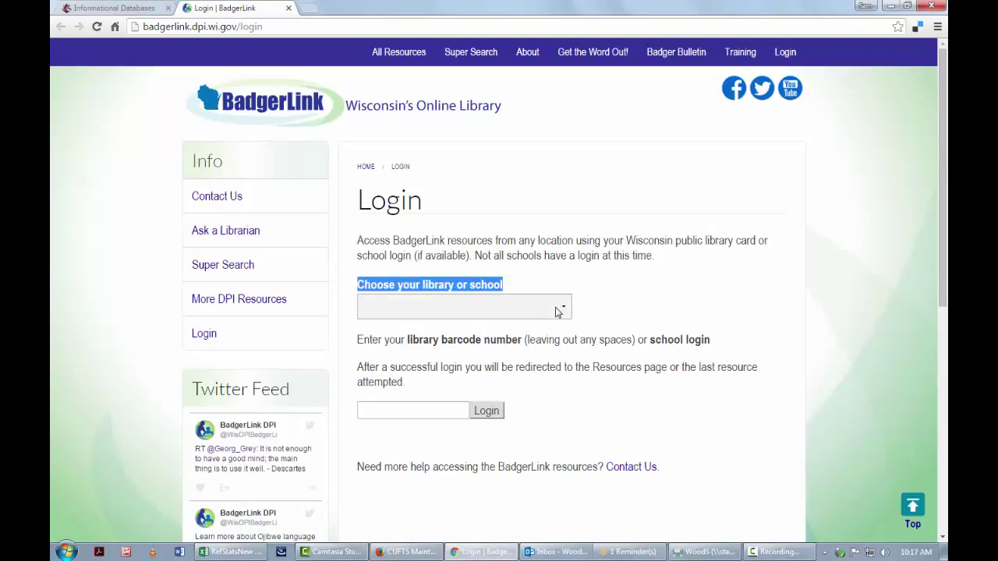
{"action": "left_click", "coordinate": [556, 312]}
{"action": "key", "text": "l"}
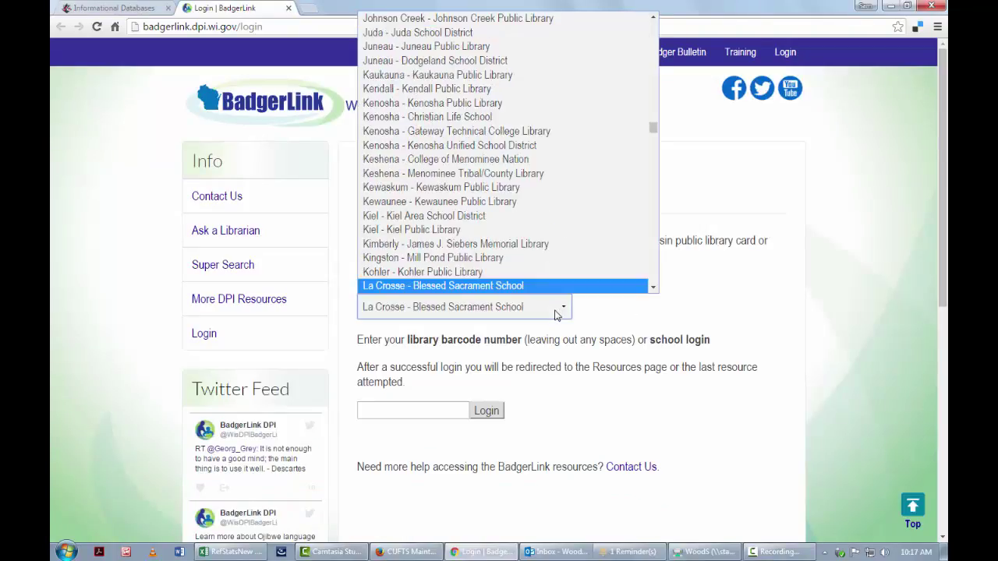
{"action": "key", "text": "Down"}
{"action": "key", "text": "Down"}
{"action": "key", "text": "Down"}
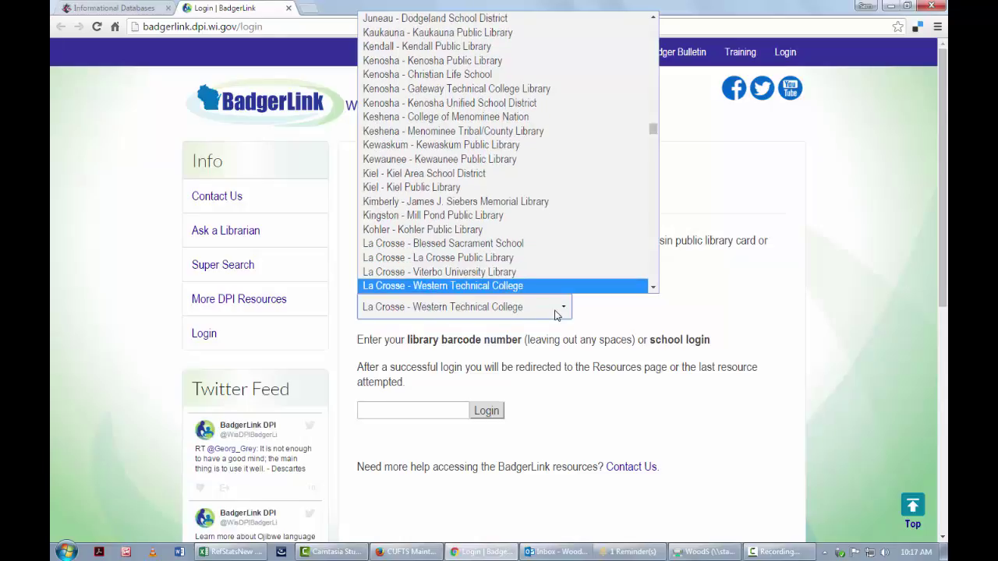
{"action": "left_click", "coordinate": [519, 286]}
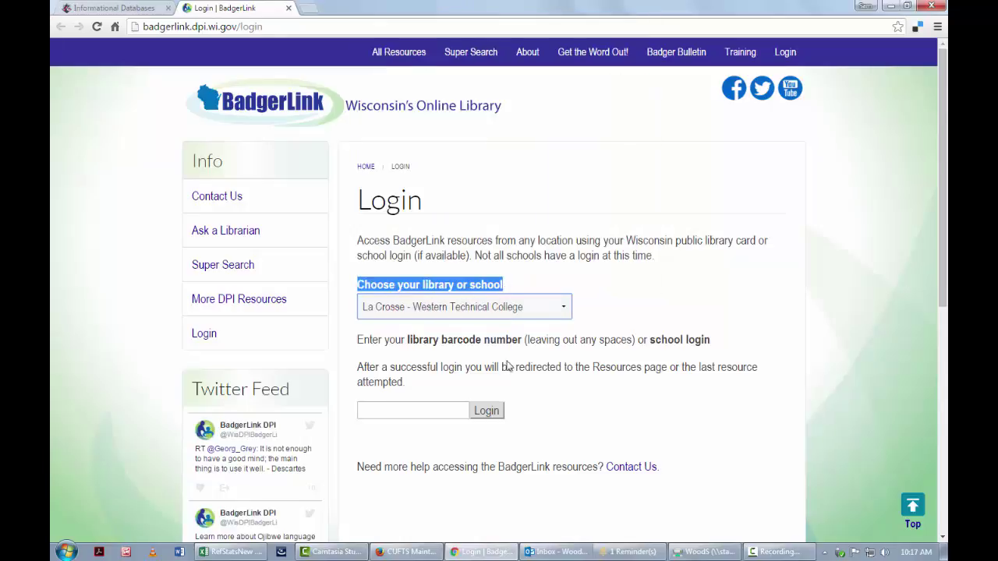
- Enter the library barcode number and log in to BadgerLink
{"action": "left_click", "coordinate": [460, 410]}
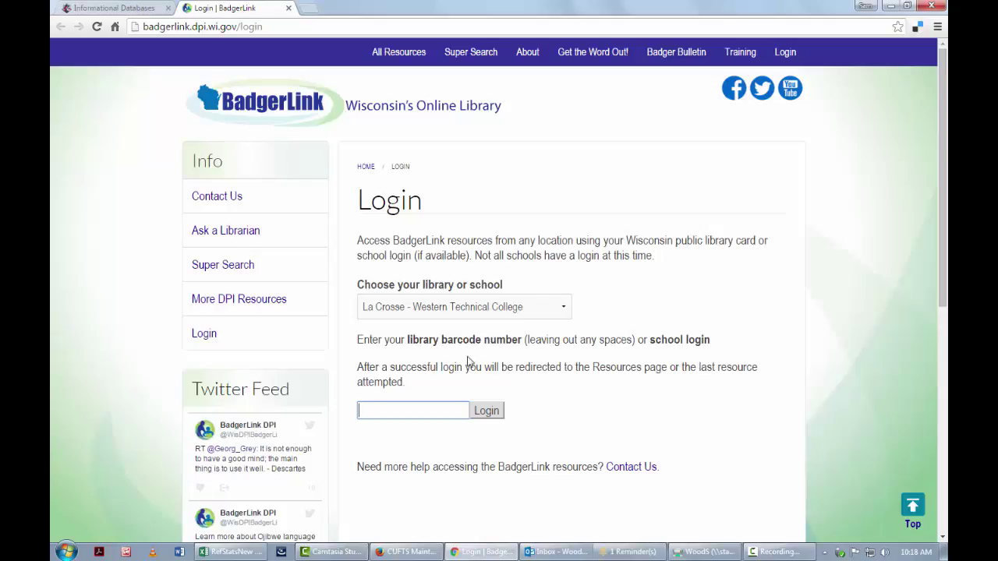
{"action": "left_click_drag", "start_coordinate": [408, 340], "coordinate": [526, 340]}
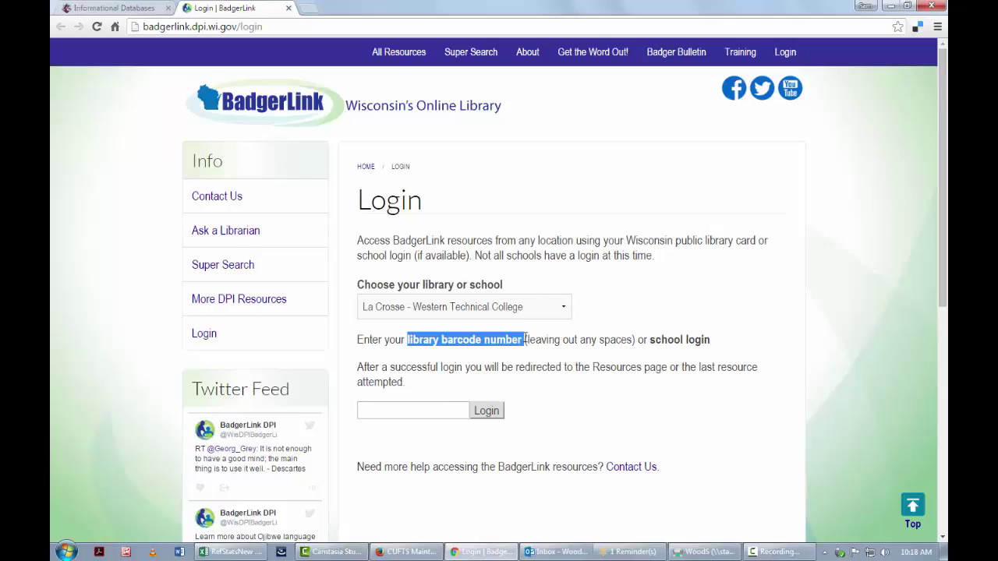
{"action": "left_click", "coordinate": [435, 409]}
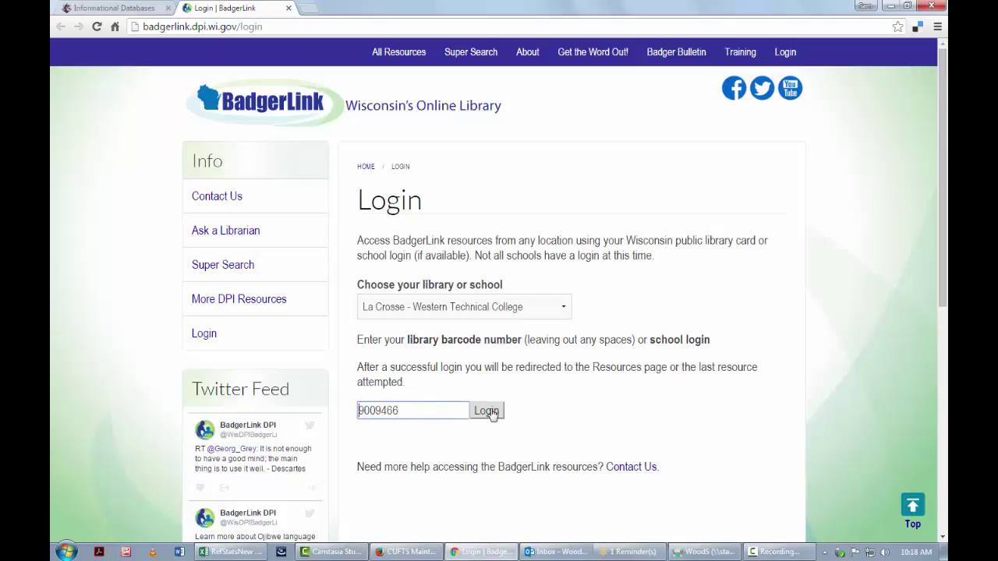
{"action": "left_click", "coordinate": [491, 413]}
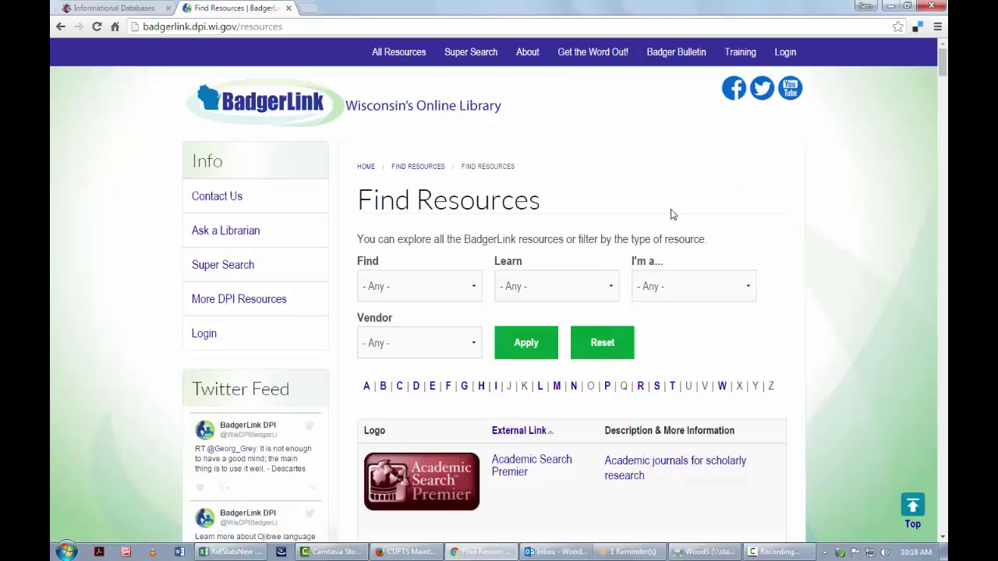
- Open Academic Search Premier from BadgerLink's Find Resources list
{"action": "scroll", "coordinate": [768, 217], "scroll_direction": "down", "scroll_amount": 3}
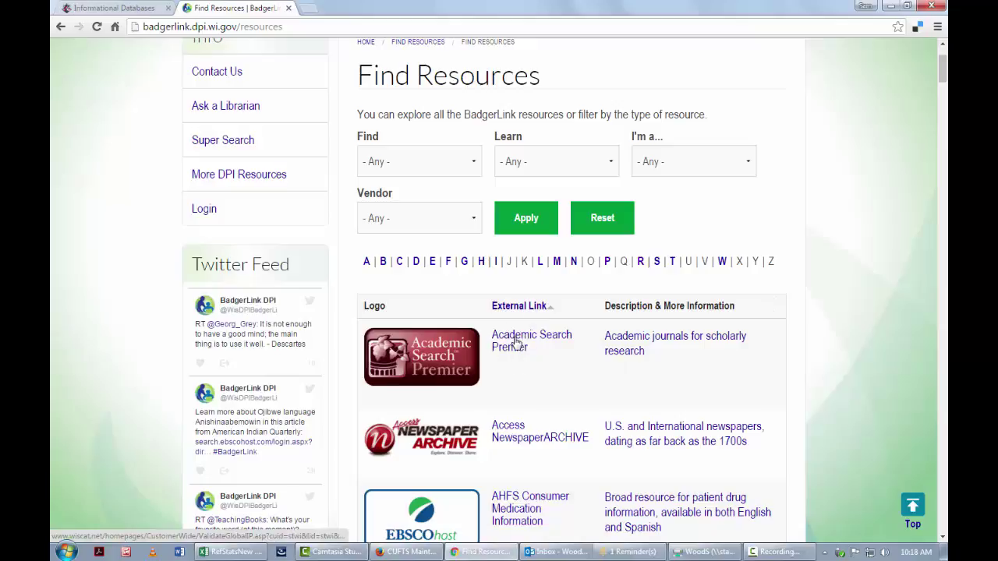
{"action": "left_click", "coordinate": [516, 341]}
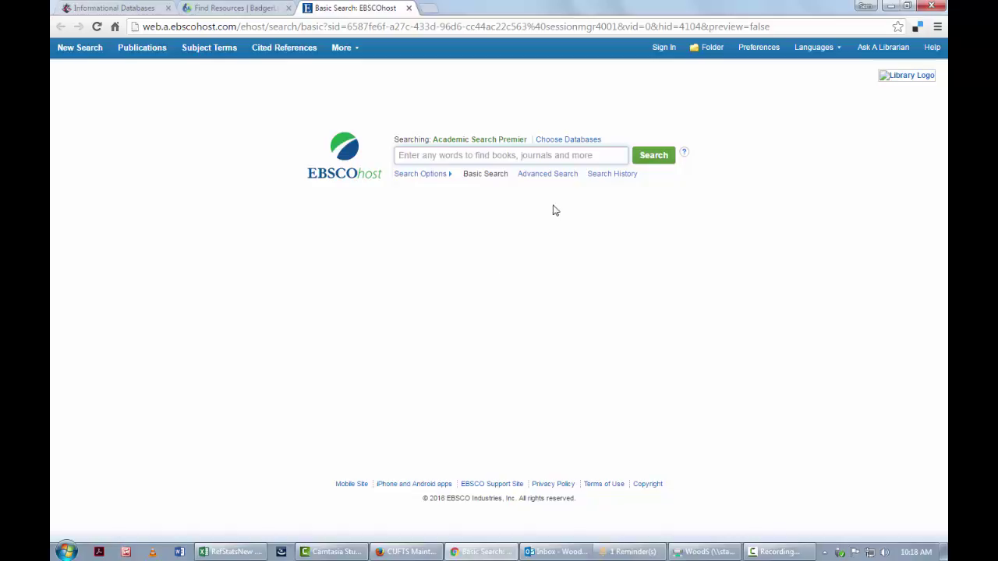
- Switch EBSCOhost to Advanced Search and place the cursor in the first search box
{"action": "left_click_drag", "start_coordinate": [580, 178], "coordinate": [523, 181]}
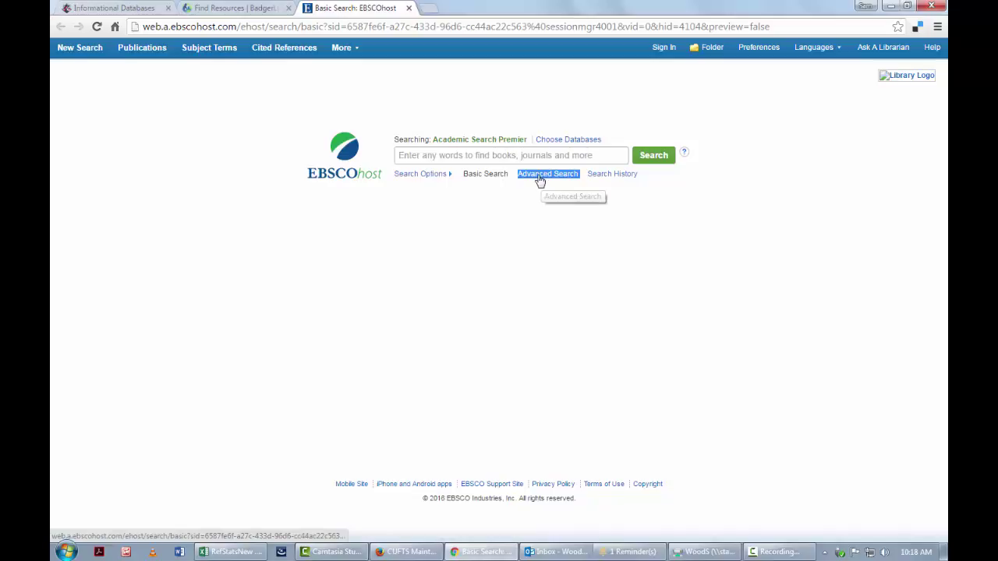
{"action": "left_click", "coordinate": [538, 180]}
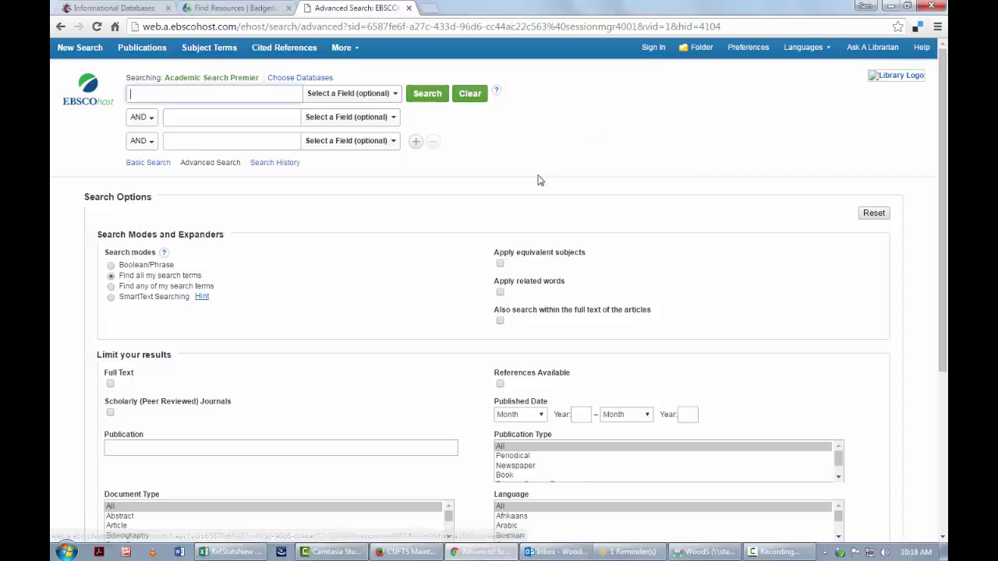
{"action": "left_click", "coordinate": [284, 113]}
{"action": "left_click", "coordinate": [283, 141]}
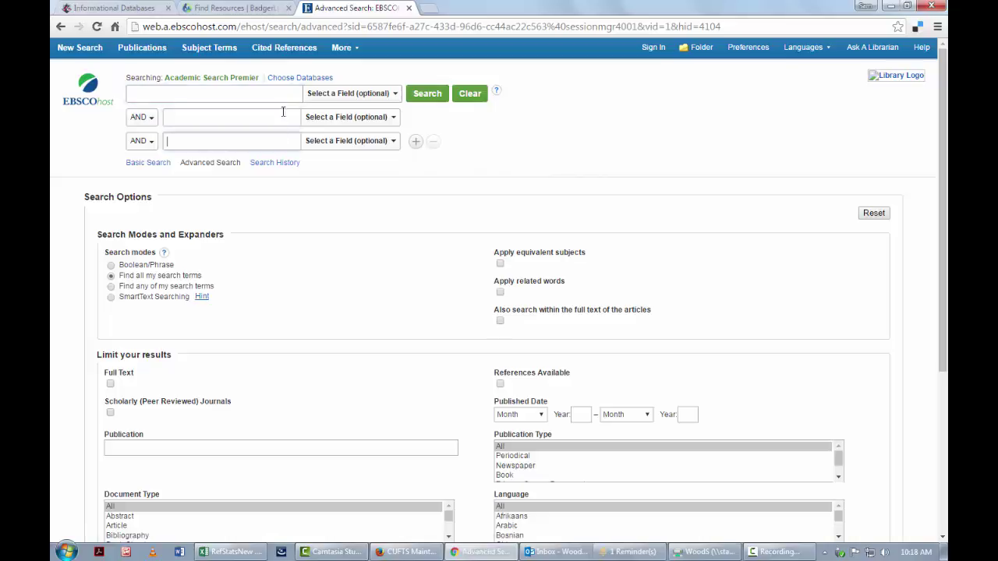
{"action": "left_click", "coordinate": [283, 96]}
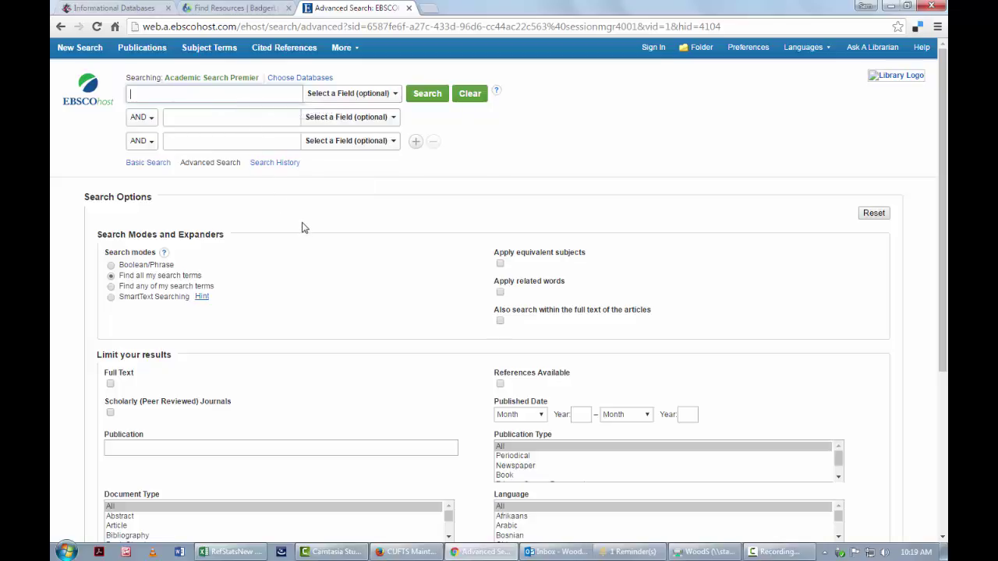
- Search for 'gun control' AND 'crime'
{"action": "type", "text": "gun control"}
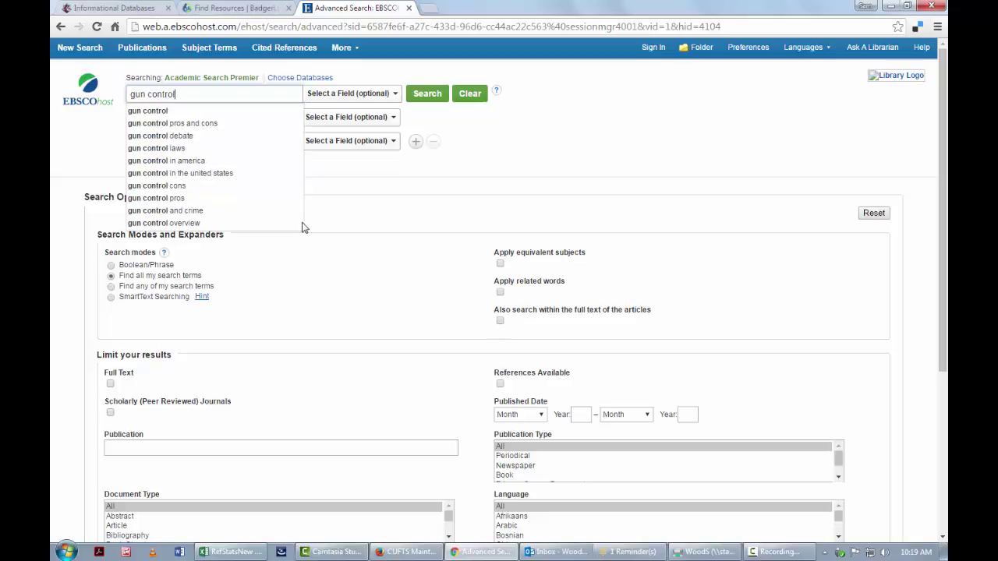
{"action": "left_click", "coordinate": [385, 177]}
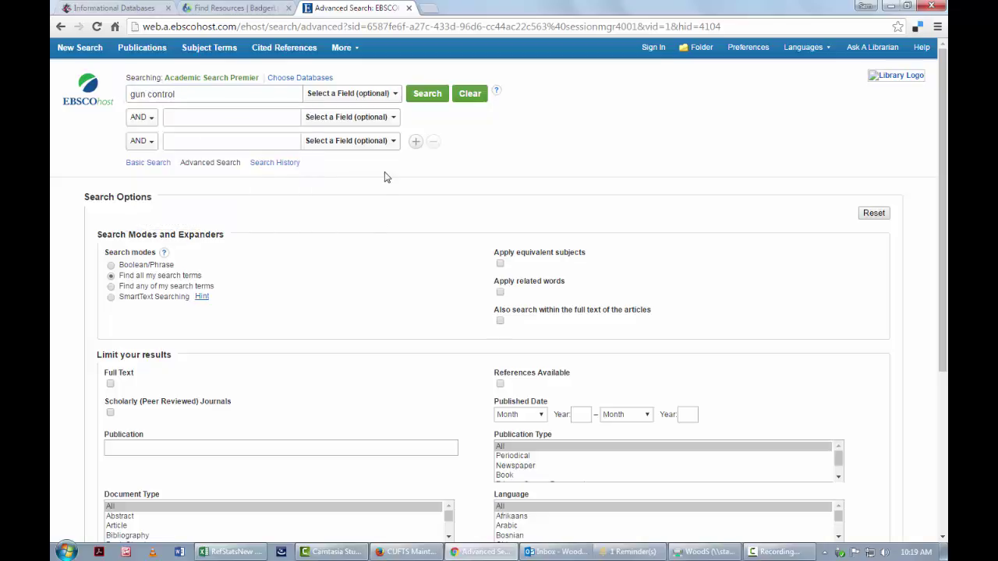
{"action": "left_click", "coordinate": [218, 121]}
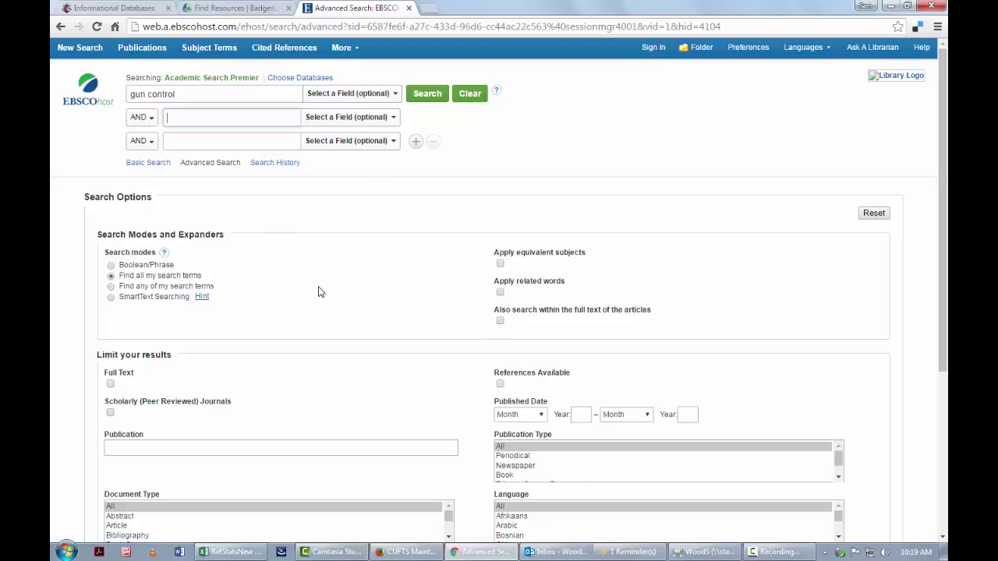
{"action": "type", "text": "crime"}
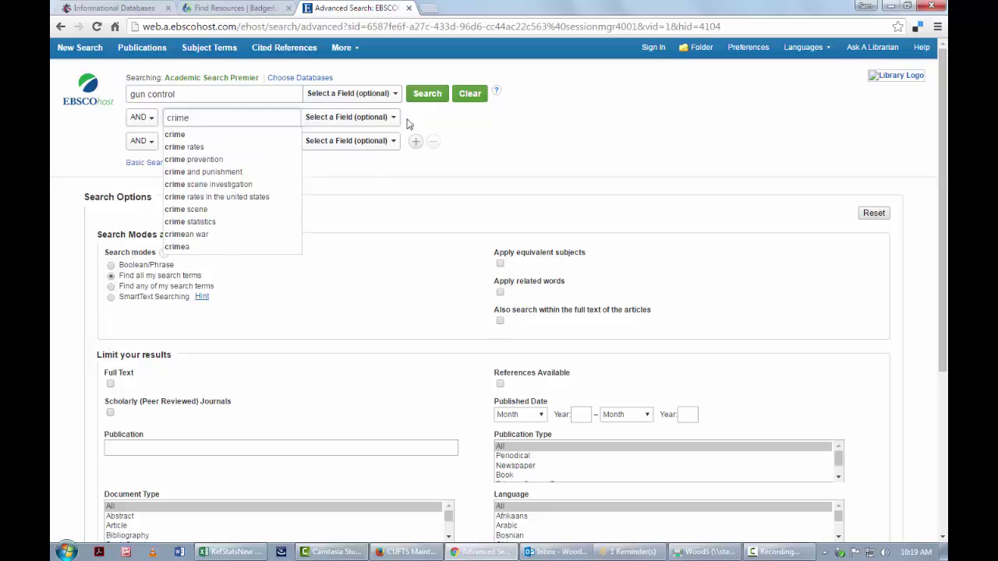
{"action": "left_click", "coordinate": [425, 94]}
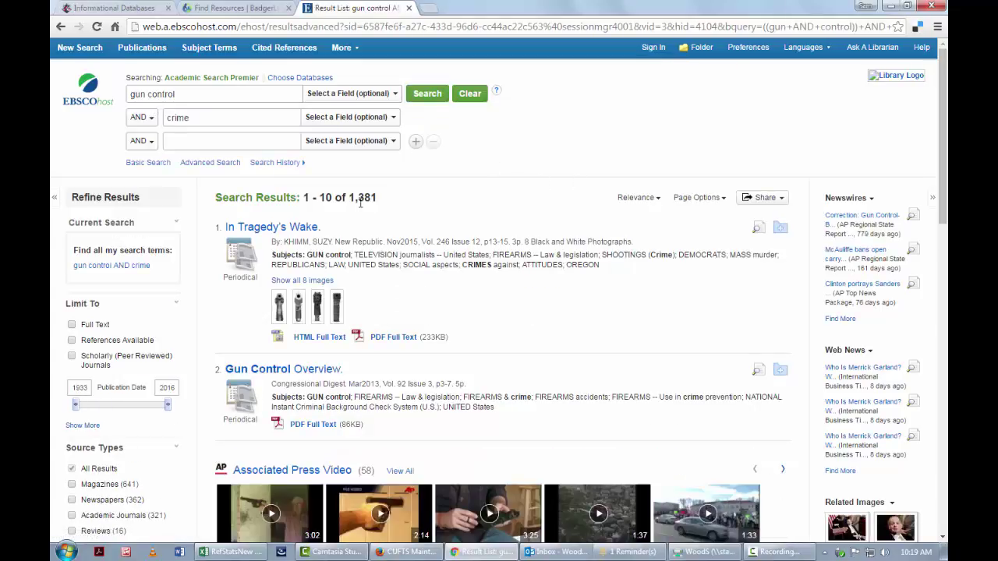
{"action": "left_click_drag", "start_coordinate": [351, 197], "coordinate": [378, 198]}
{"action": "left_click_drag", "start_coordinate": [192, 93], "coordinate": [120, 96]}
{"action": "left_click_drag", "start_coordinate": [220, 118], "coordinate": [166, 122]}
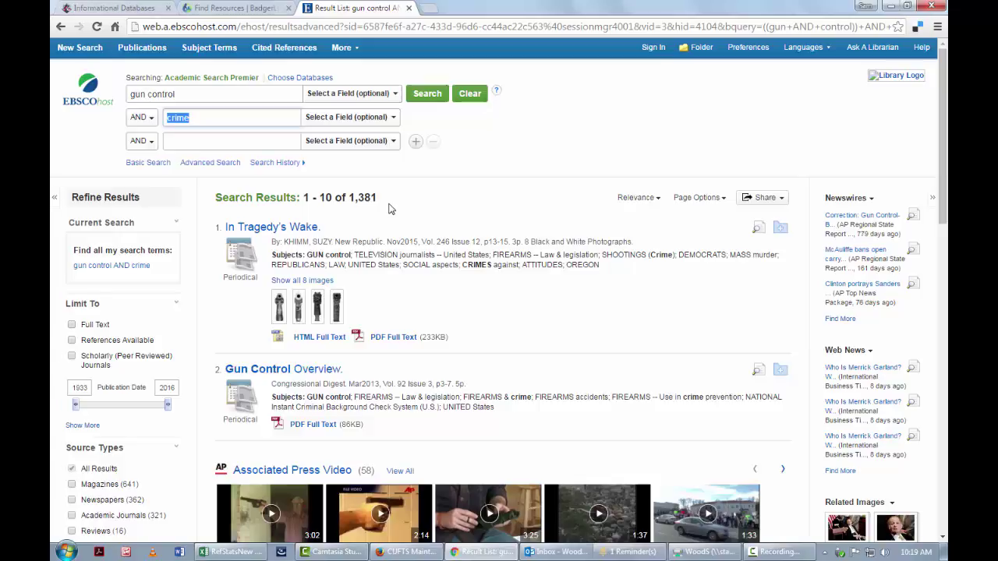
{"action": "left_click", "coordinate": [392, 208]}
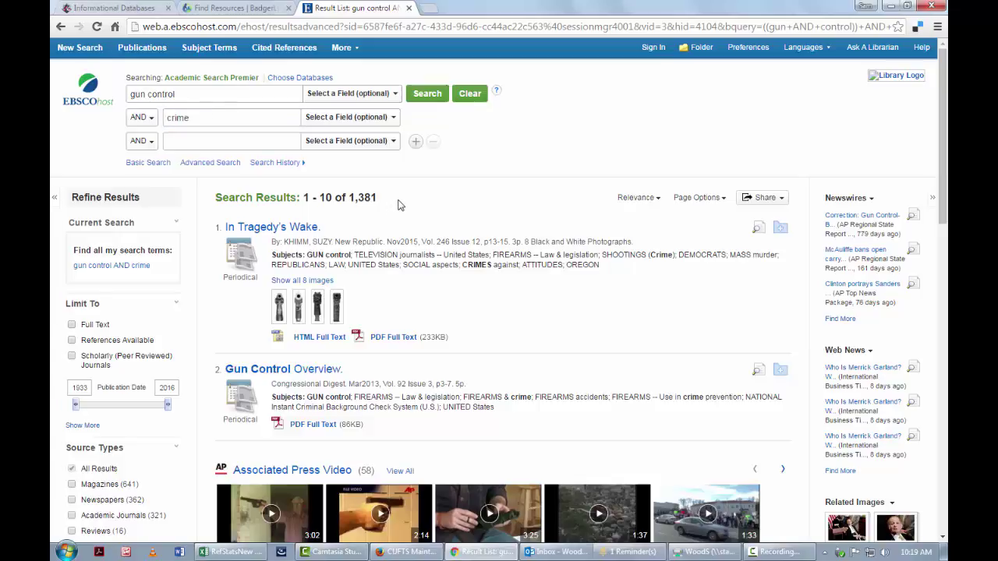
{"action": "left_click_drag", "start_coordinate": [378, 196], "coordinate": [353, 195]}
- Broaden the first row to 'gun control or gun laws or gun rights' (2,281 results), then add OR after crime
{"action": "left_click", "coordinate": [216, 94]}
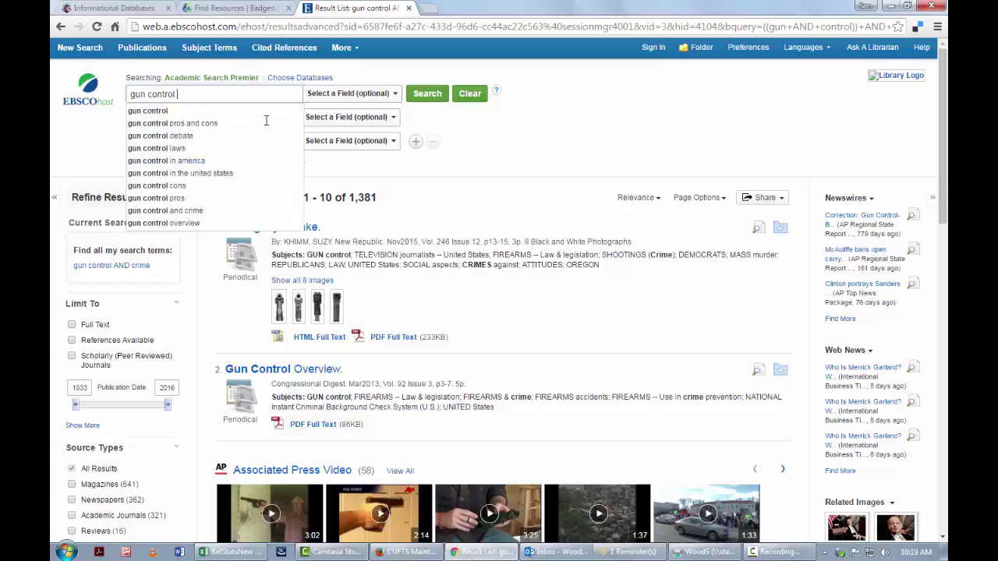
{"action": "type", "text": "OR"}
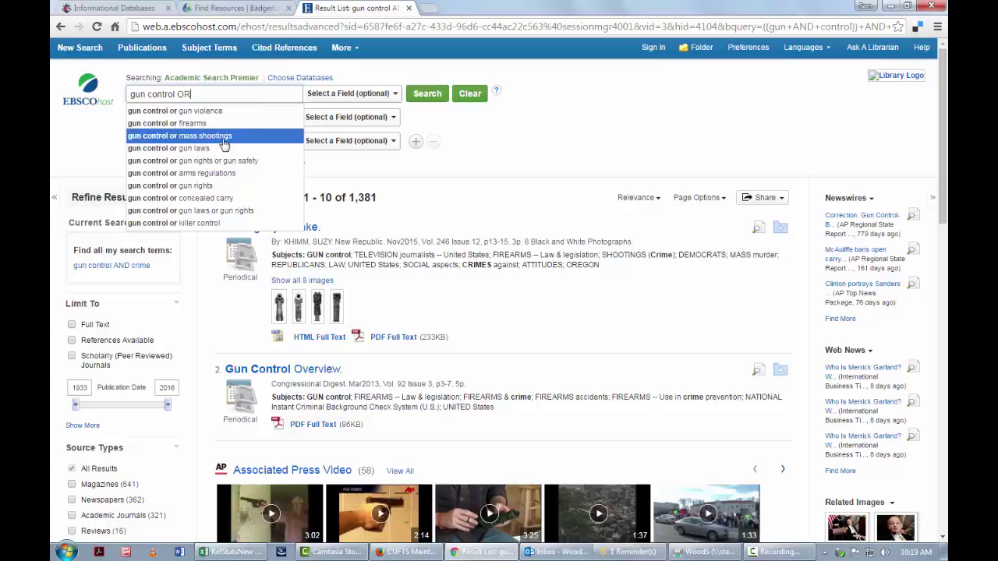
{"action": "left_click", "coordinate": [242, 217]}
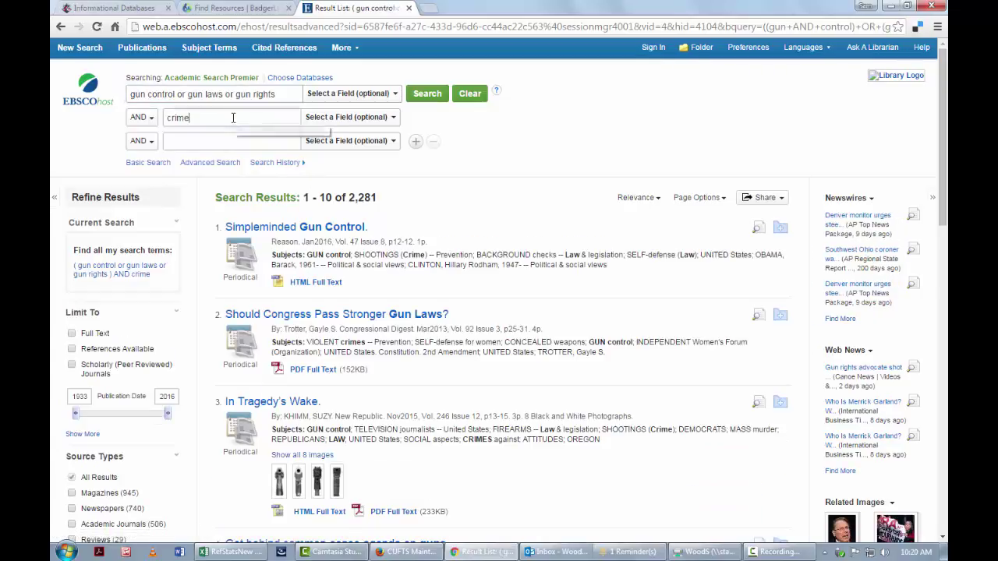
{"action": "left_click_drag", "start_coordinate": [349, 199], "coordinate": [388, 199]}
{"action": "left_click", "coordinate": [238, 125]}
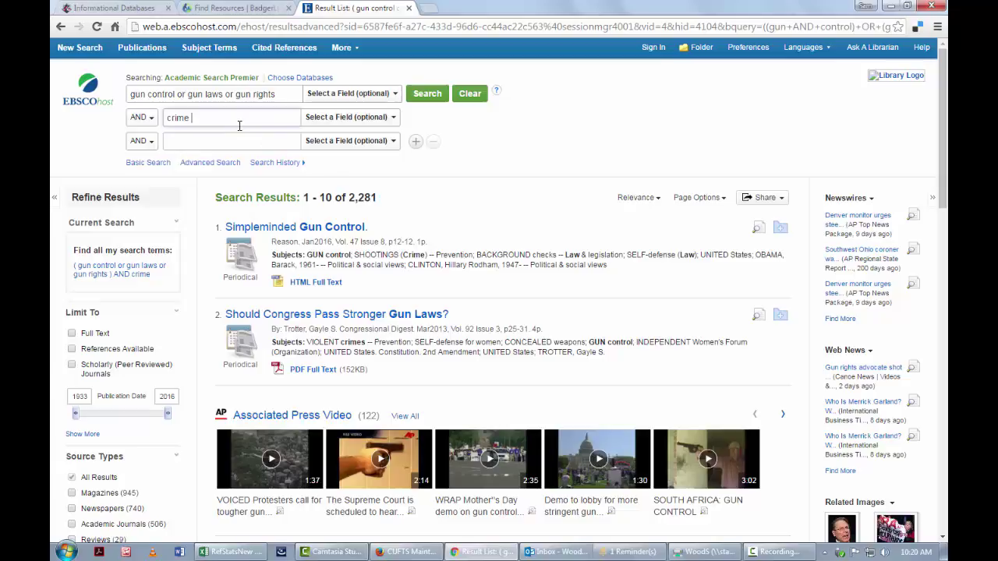
{"action": "type", "text": "OR"}
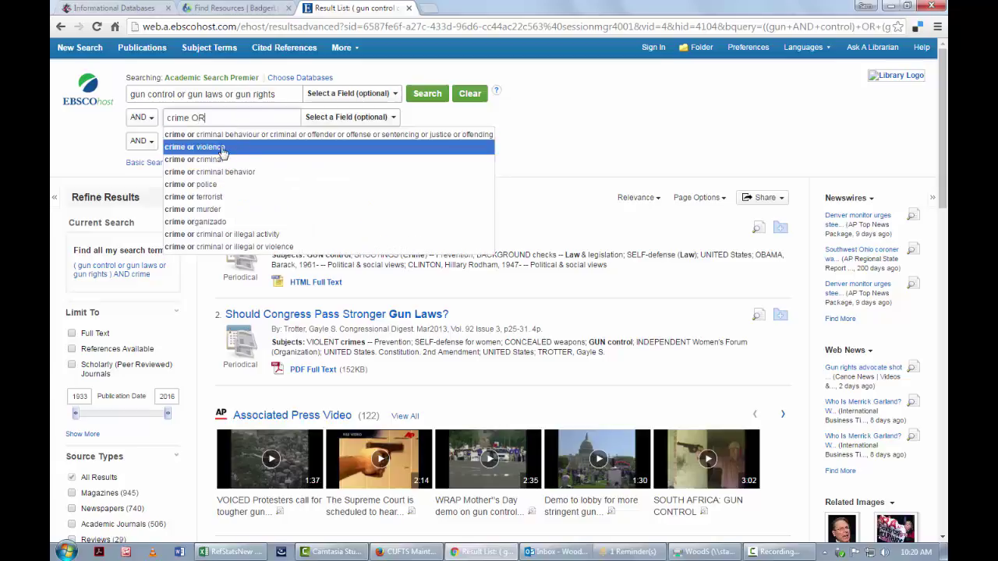
- Expand the second row to 'crime or violence', yielding 3,778 results
{"action": "left_click", "coordinate": [222, 148]}
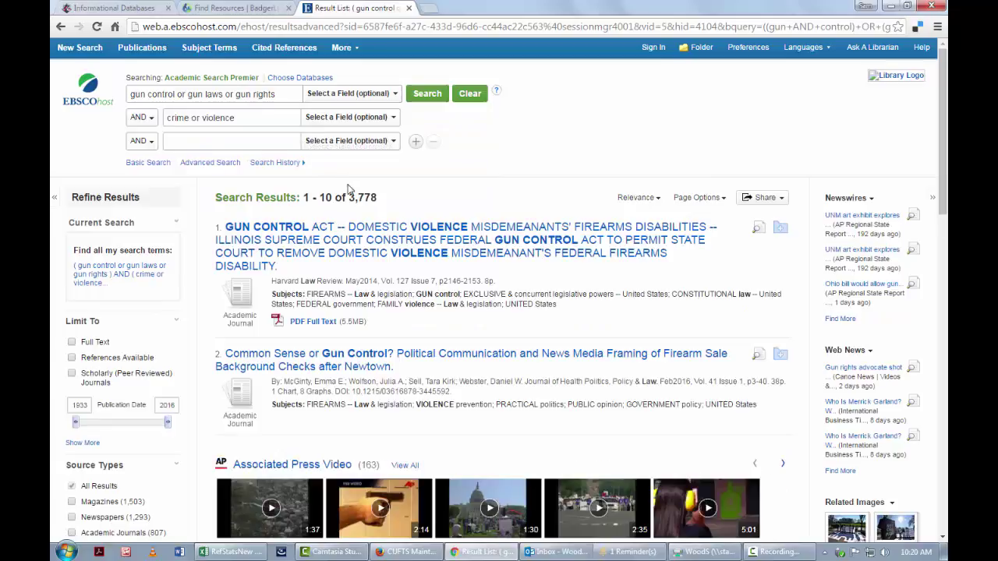
{"action": "left_click_drag", "start_coordinate": [351, 198], "coordinate": [378, 196]}
{"action": "left_click", "coordinate": [403, 201]}
- Highlight the synonym terms in both search rows and open the first result's record
{"action": "left_click_drag", "start_coordinate": [131, 95], "coordinate": [278, 94]}
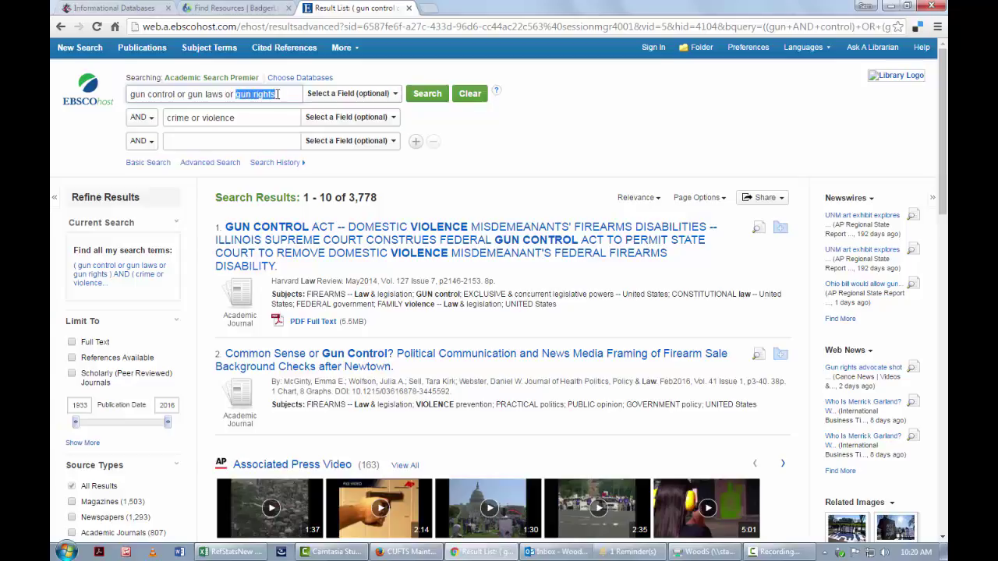
{"action": "double_click", "coordinate": [178, 118]}
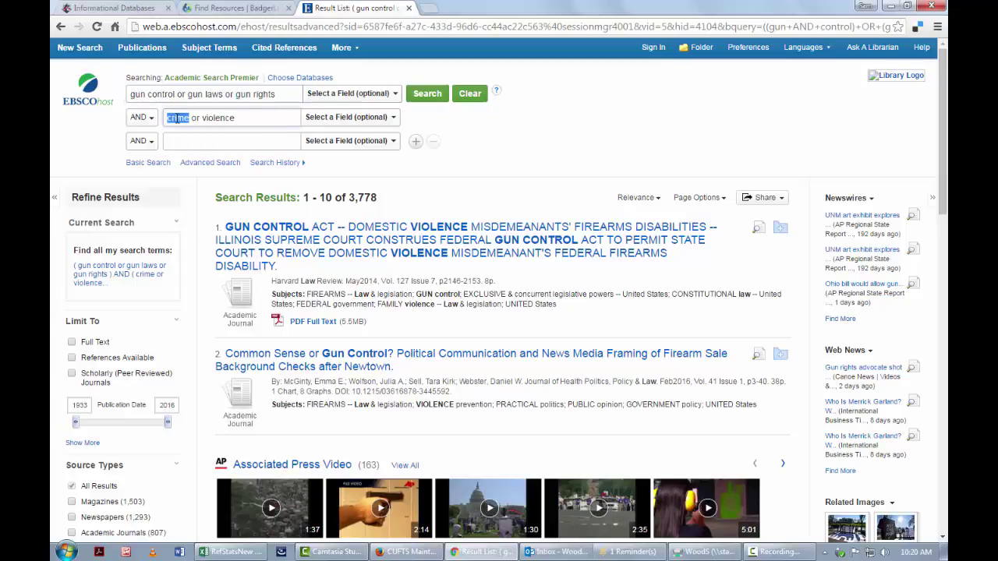
{"action": "double_click", "coordinate": [216, 118]}
{"action": "left_click", "coordinate": [216, 118]}
{"action": "left_click", "coordinate": [433, 244]}
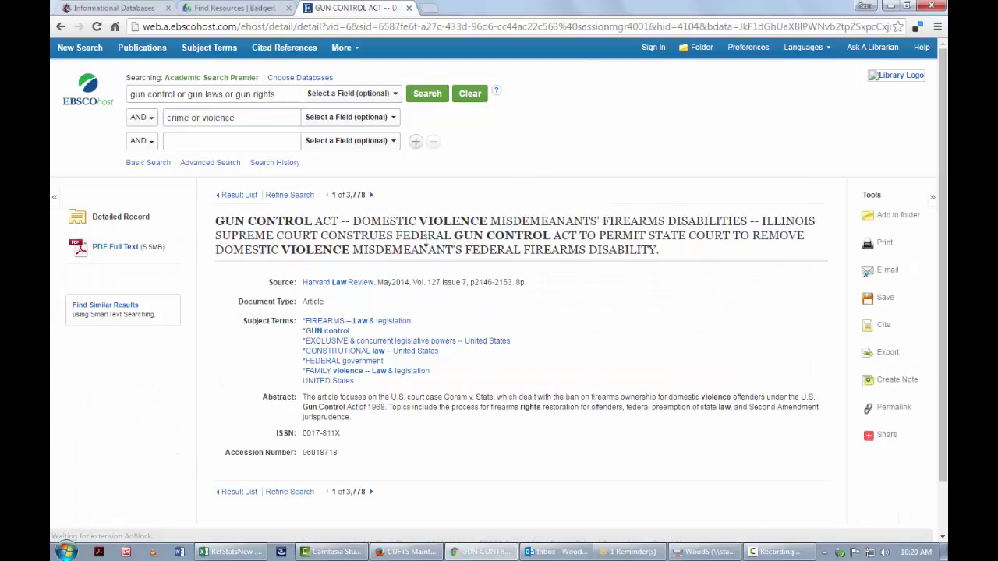
- Review the abstracts of results 1 and 2, returning to the result list each time
{"action": "left_click_drag", "start_coordinate": [354, 419], "coordinate": [270, 400]}
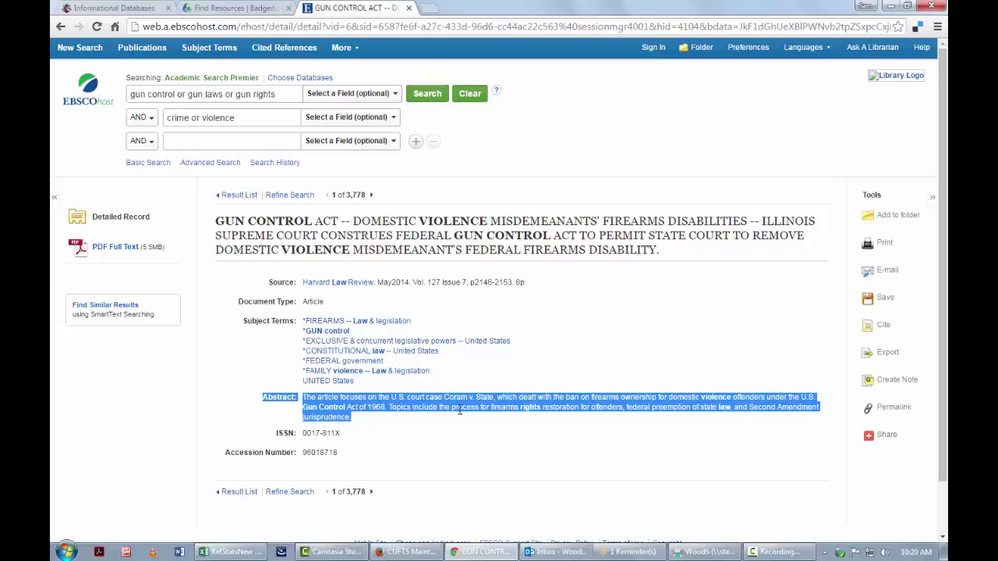
{"action": "left_click", "coordinate": [61, 28]}
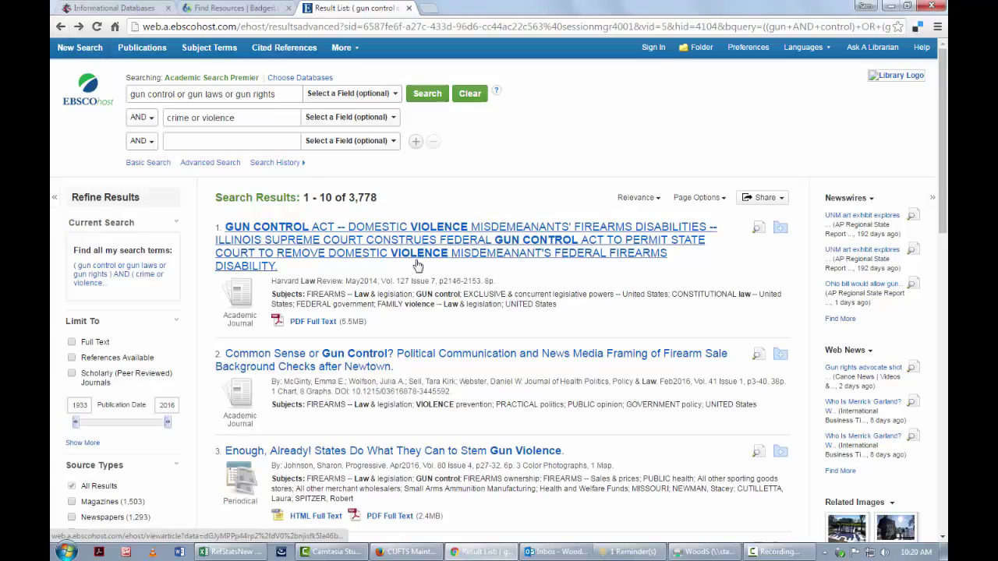
{"action": "left_click", "coordinate": [322, 366]}
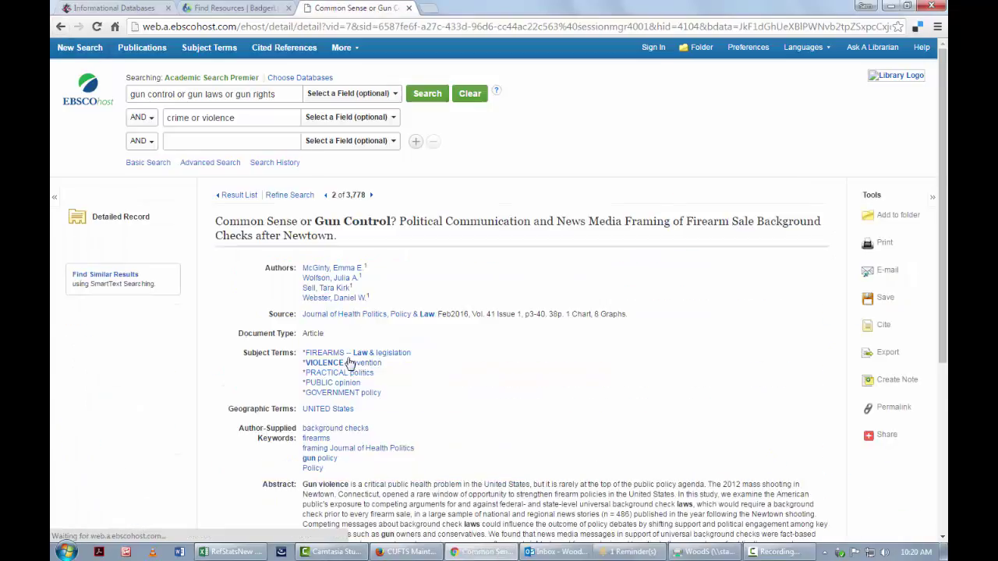
{"action": "scroll", "coordinate": [446, 348], "scroll_direction": "down", "scroll_amount": 2}
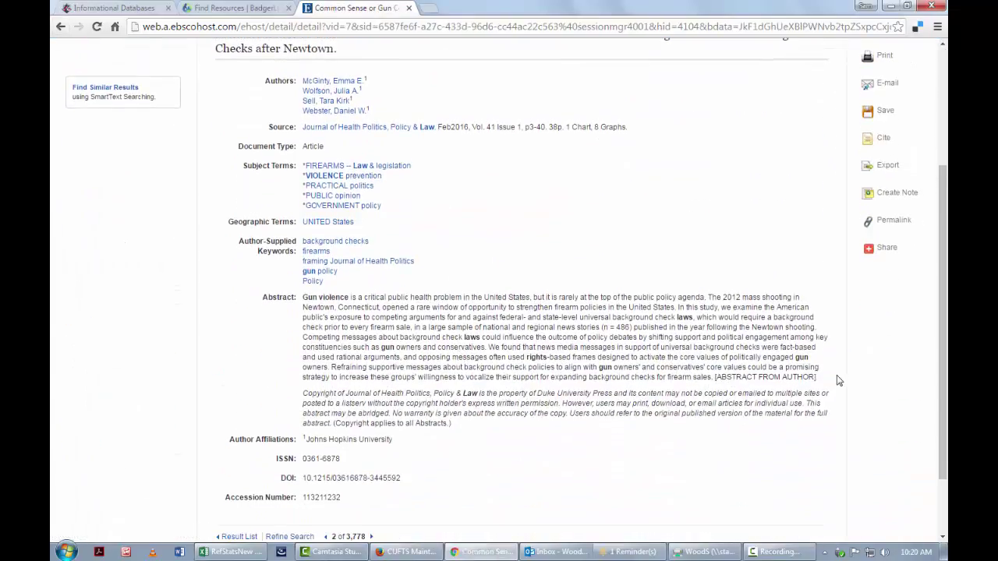
{"action": "left_click_drag", "start_coordinate": [823, 379], "coordinate": [241, 297]}
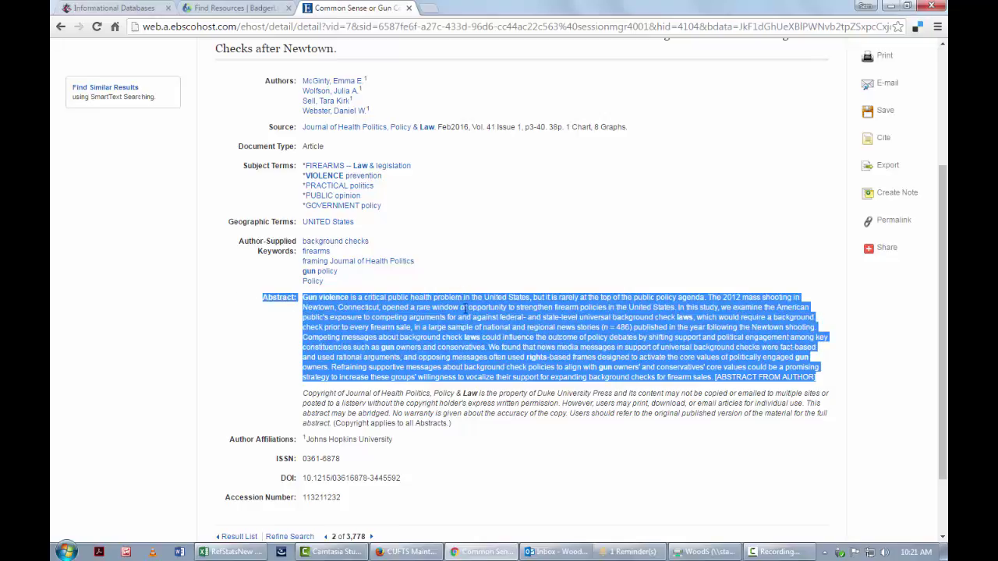
{"action": "left_click", "coordinate": [61, 28]}
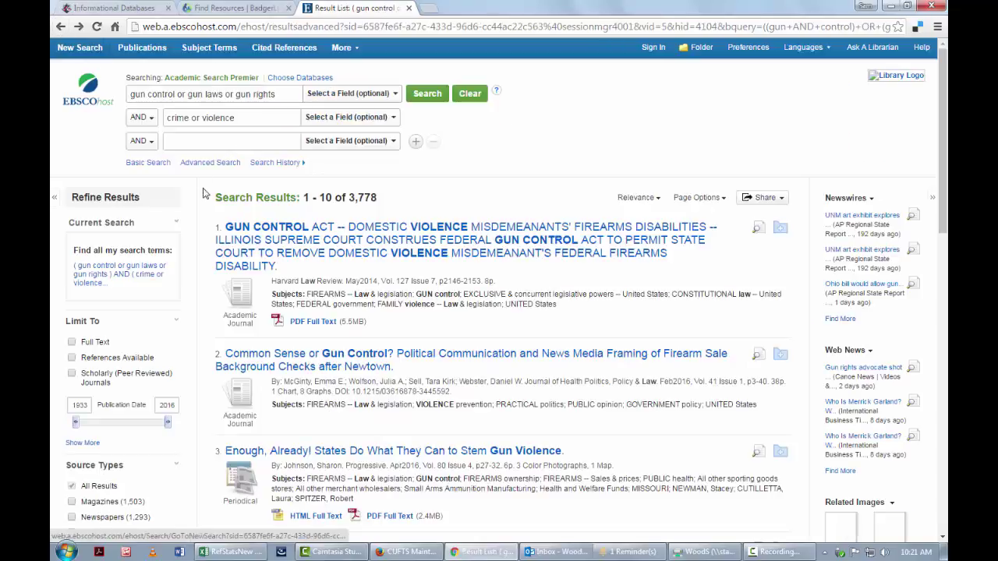
- Open result 3, 'Enough, Already! States Do What They Can to Stem Gun Violence', and highlight its abstract
{"action": "scroll", "coordinate": [546, 320], "scroll_direction": "down", "scroll_amount": 3}
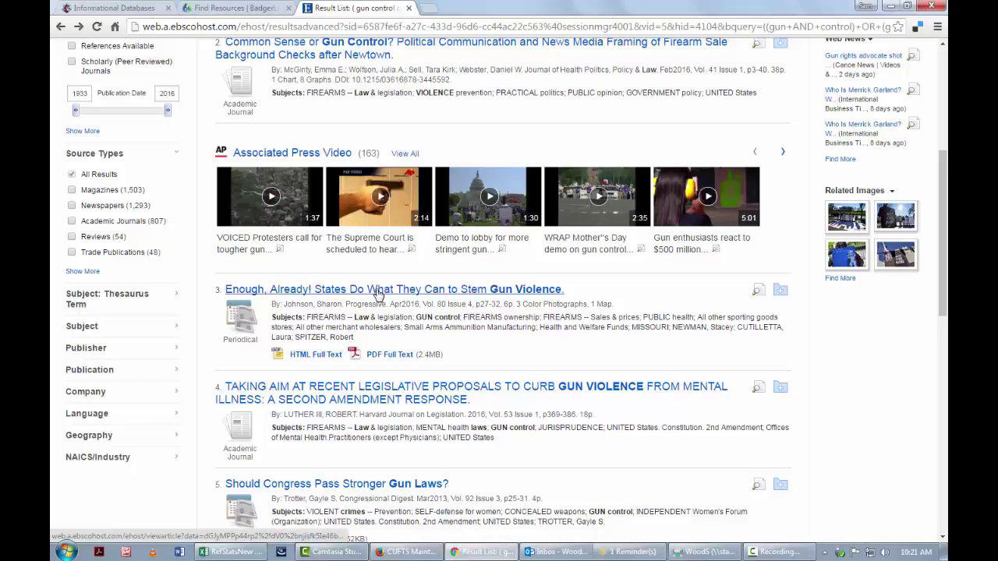
{"action": "left_click", "coordinate": [378, 293]}
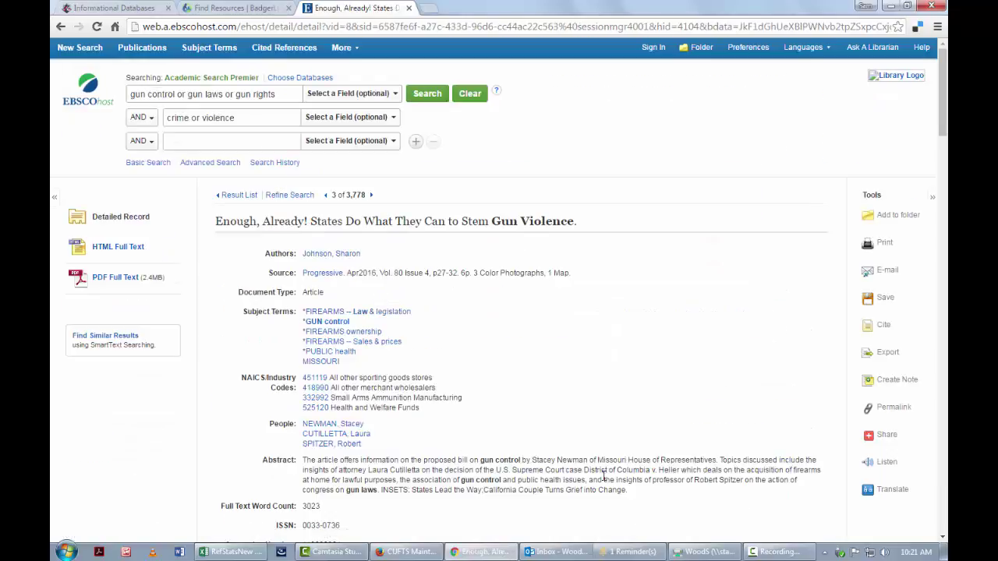
{"action": "left_click_drag", "start_coordinate": [628, 491], "coordinate": [272, 473]}
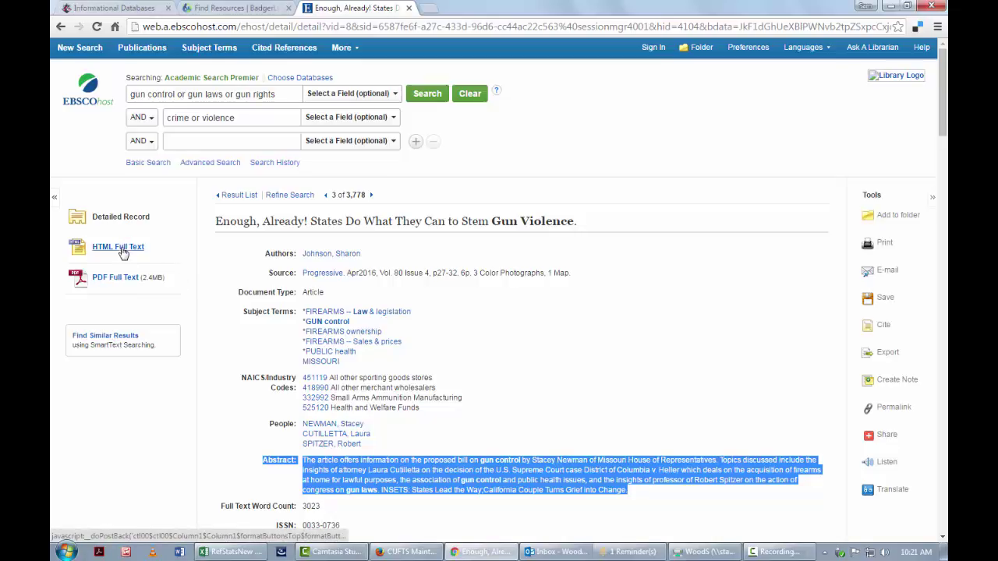
- Open the PDF full text of 'Enough, Already!' and scroll through its opening pages
{"action": "left_click", "coordinate": [125, 279]}
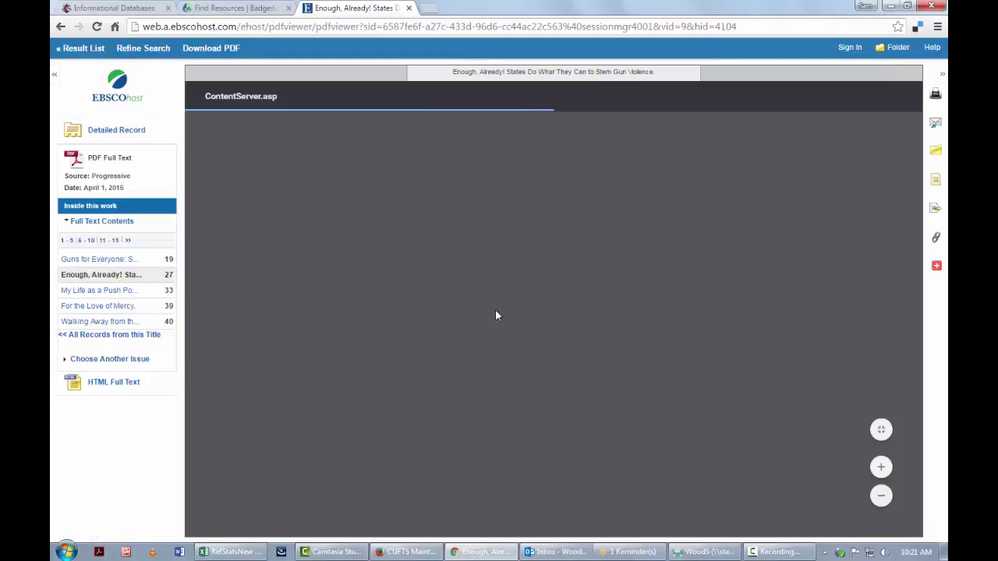
{"action": "scroll", "coordinate": [510, 318], "scroll_direction": "down", "scroll_amount": 2}
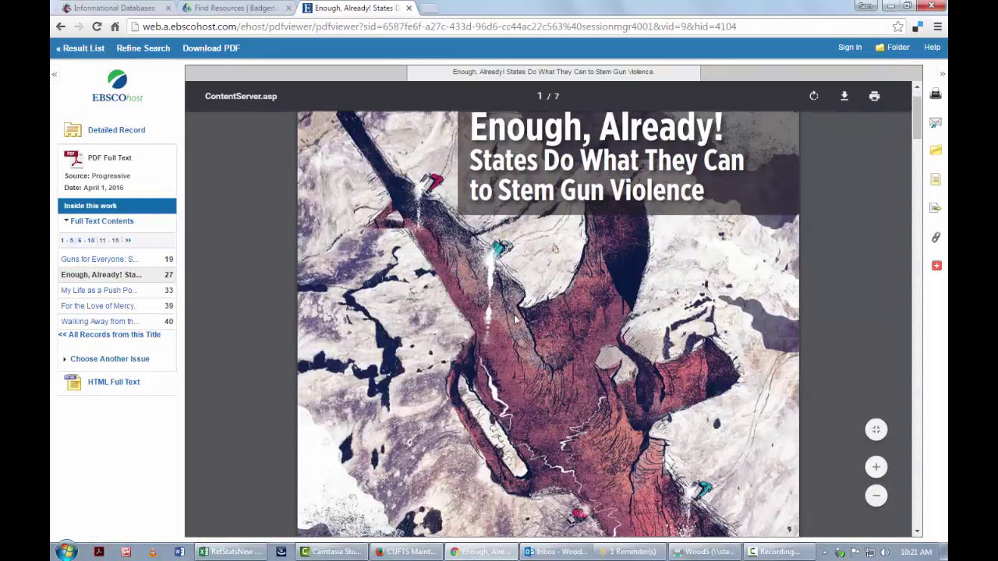
{"action": "scroll", "coordinate": [515, 319], "scroll_direction": "down", "scroll_amount": 5}
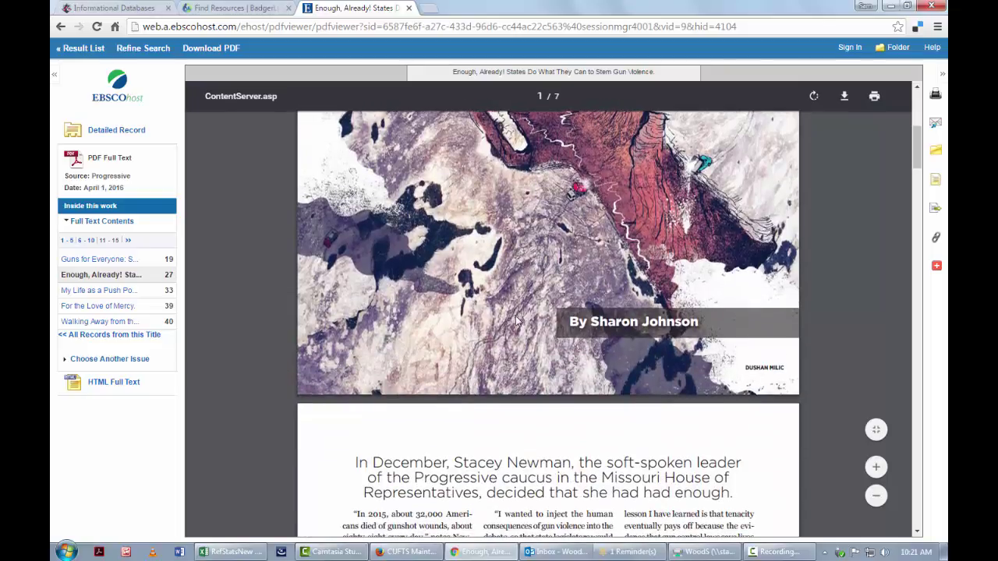
{"action": "scroll", "coordinate": [516, 319], "scroll_direction": "down", "scroll_amount": 5}
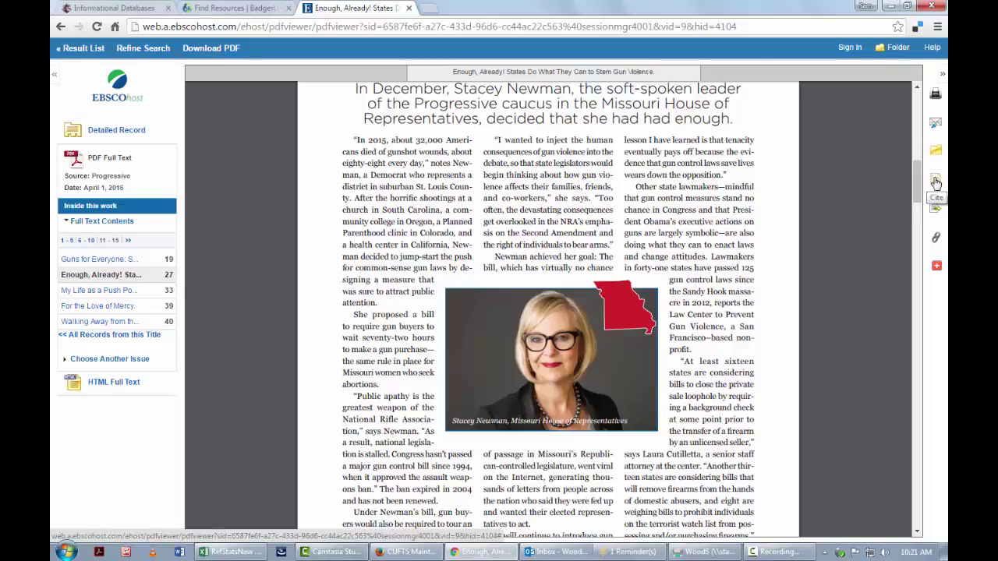
- Copy the article's MLA citation from the Cite panel
{"action": "left_click", "coordinate": [936, 182]}
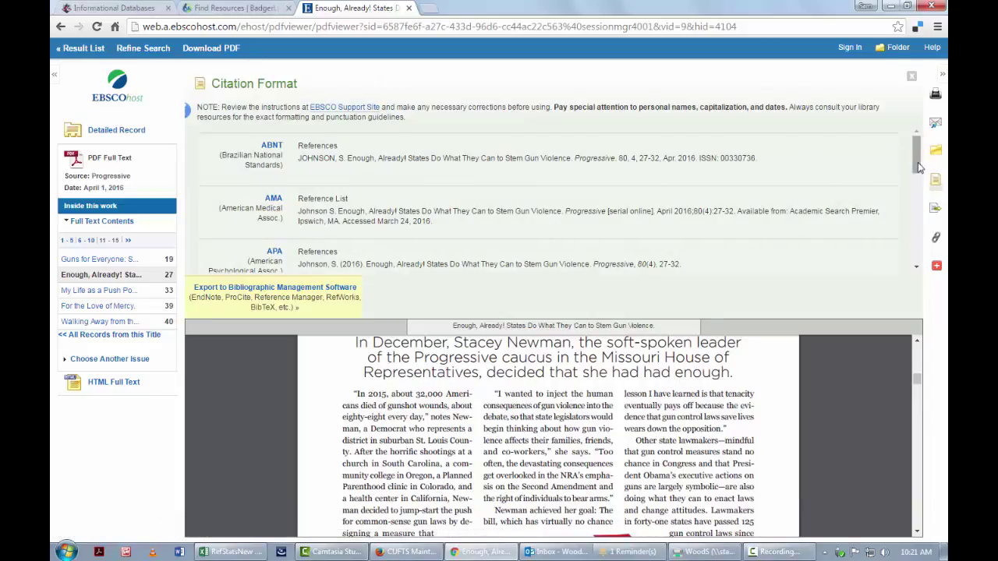
{"action": "left_click_drag", "start_coordinate": [919, 168], "coordinate": [919, 181]}
{"action": "left_click_drag", "start_coordinate": [692, 209], "coordinate": [299, 216]}
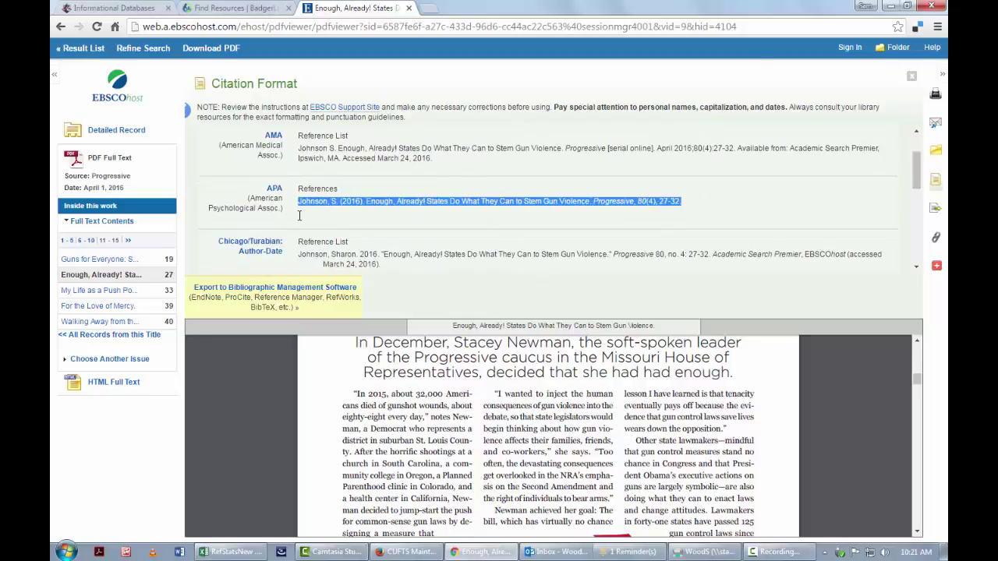
{"action": "left_click_drag", "start_coordinate": [920, 167], "coordinate": [300, 231]}
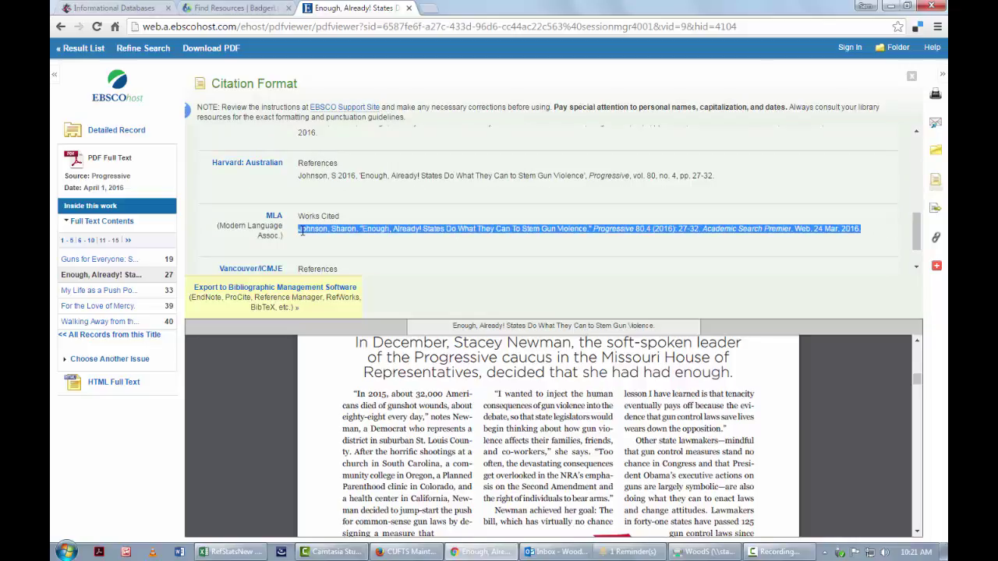
{"action": "right_click", "coordinate": [302, 232]}
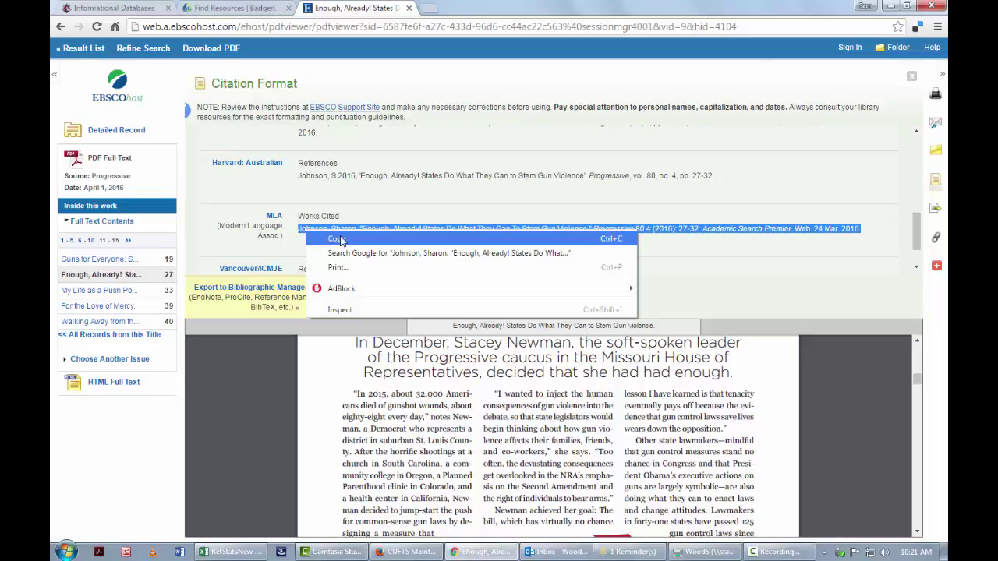
{"action": "left_click", "coordinate": [340, 241]}
- Paste the MLA citation into a new blank Word document and return to EBSCOhost
{"action": "left_click", "coordinate": [179, 552]}
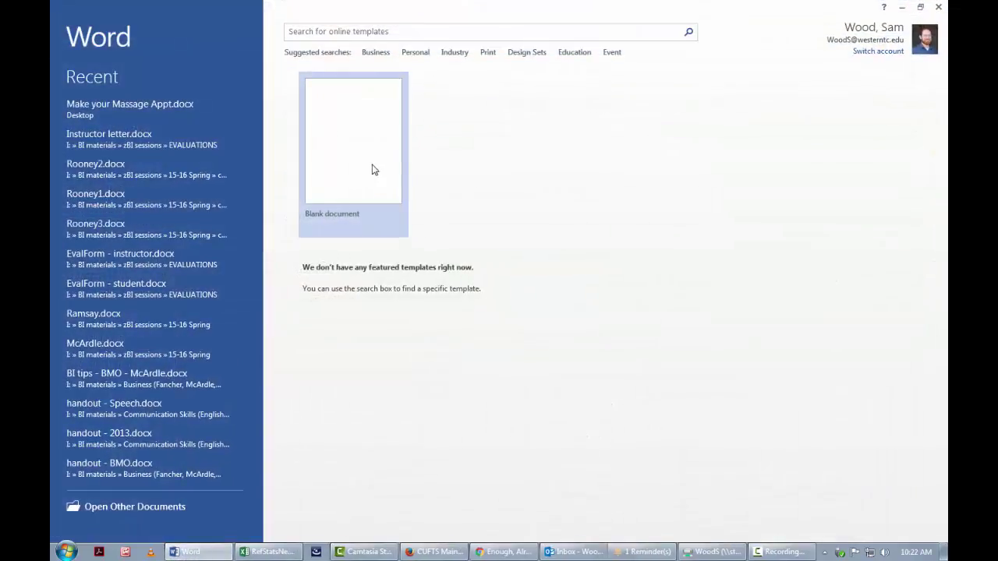
{"action": "left_click", "coordinate": [372, 169]}
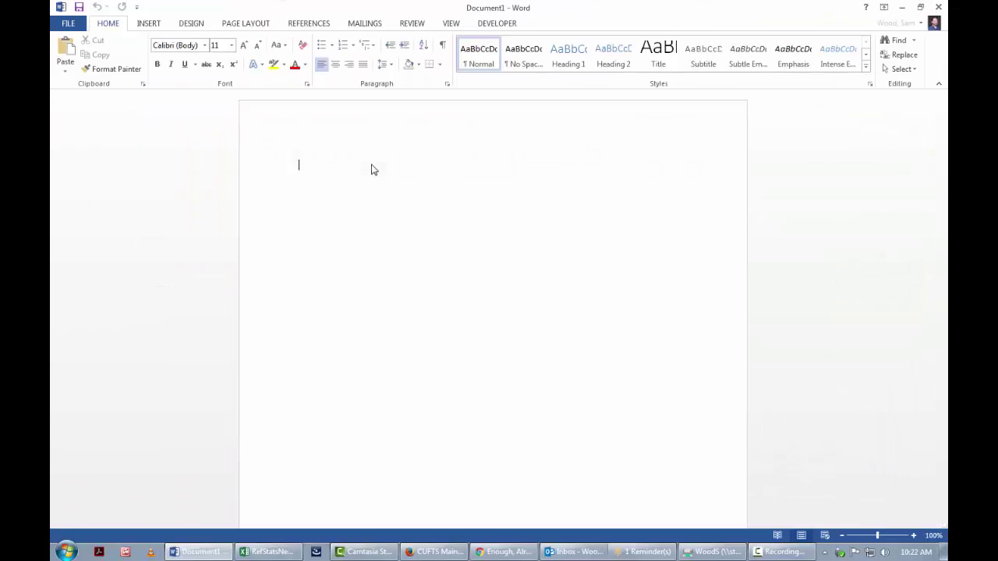
{"action": "key", "text": "ctrl+v"}
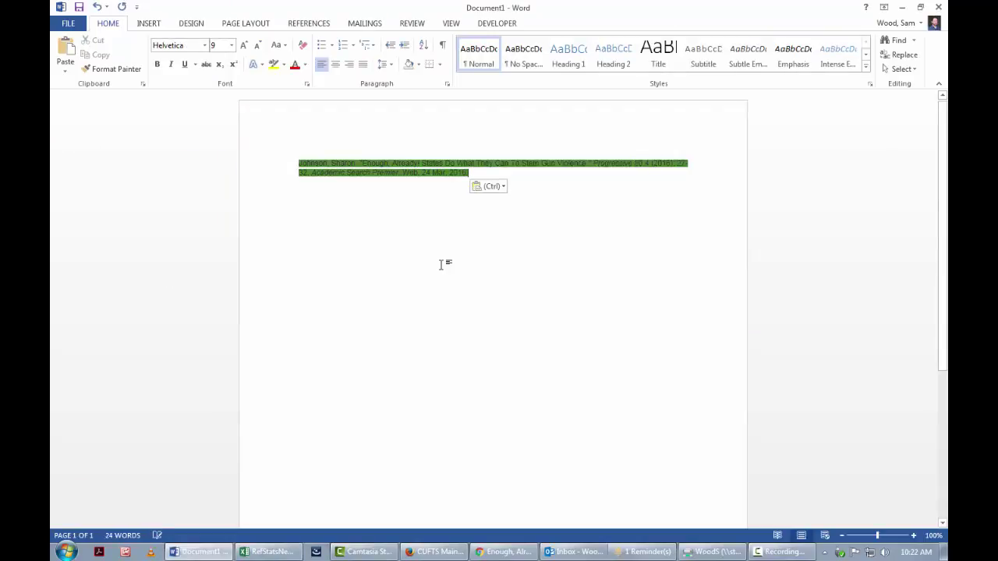
{"action": "key", "text": "alt+Tab"}
- Open result 4, 'Taking Aim at Recent Legislative Proposals', and highlight its abstract
{"action": "scroll", "coordinate": [555, 248], "scroll_direction": "down", "scroll_amount": 3}
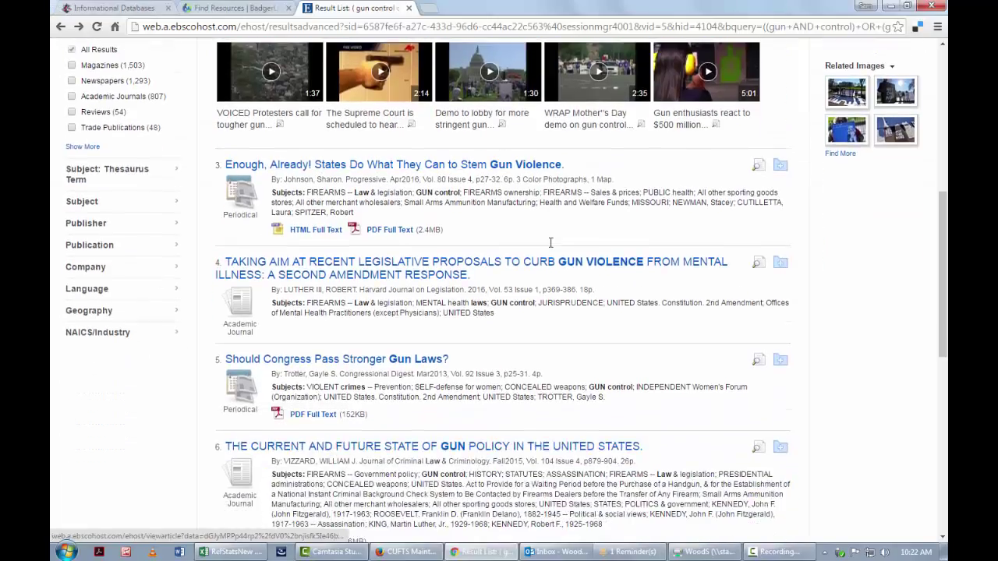
{"action": "scroll", "coordinate": [549, 244], "scroll_direction": "down", "scroll_amount": 1}
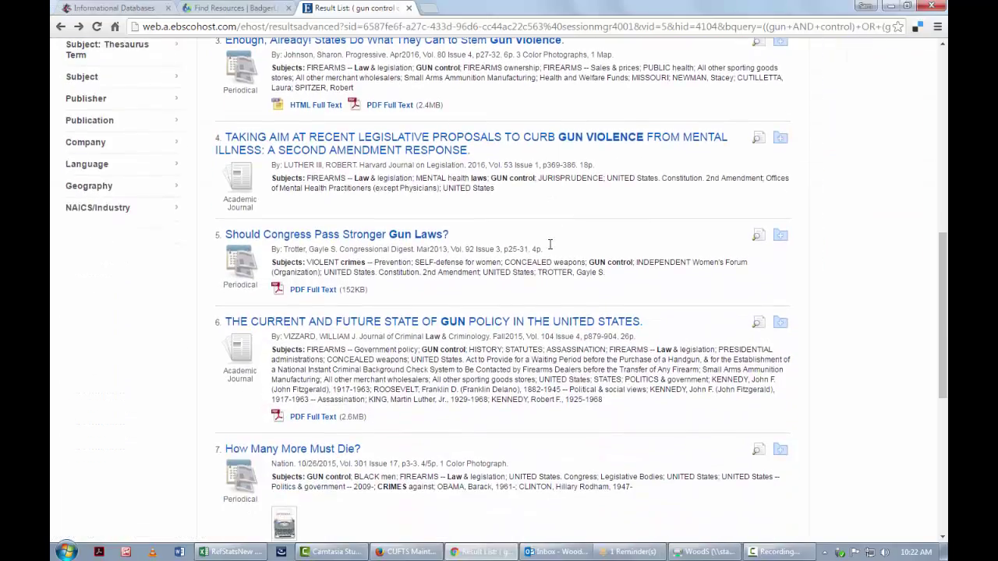
{"action": "left_click", "coordinate": [361, 145]}
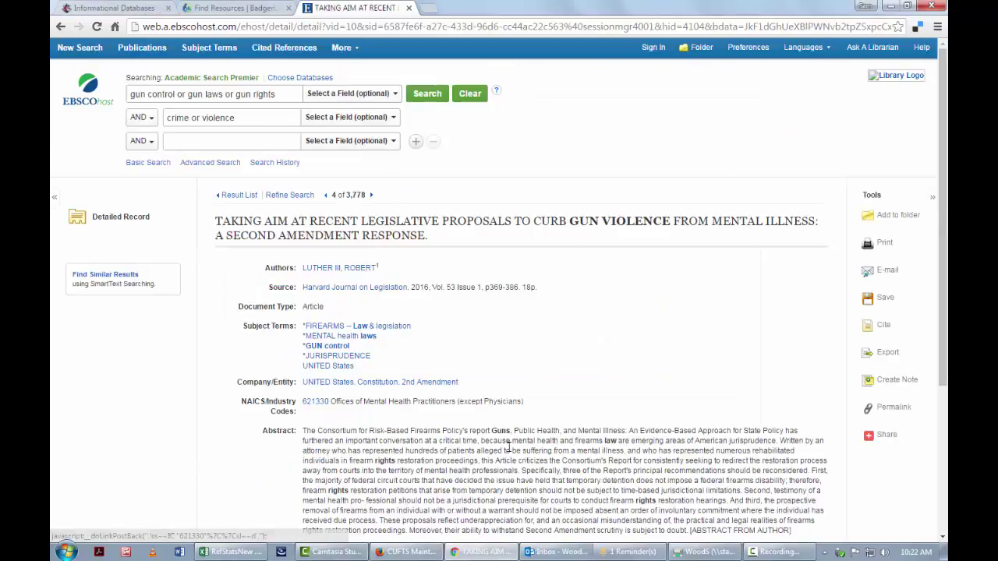
{"action": "scroll", "coordinate": [675, 458], "scroll_direction": "down", "scroll_amount": 1}
{"action": "left_click_drag", "start_coordinate": [797, 473], "coordinate": [239, 361]}
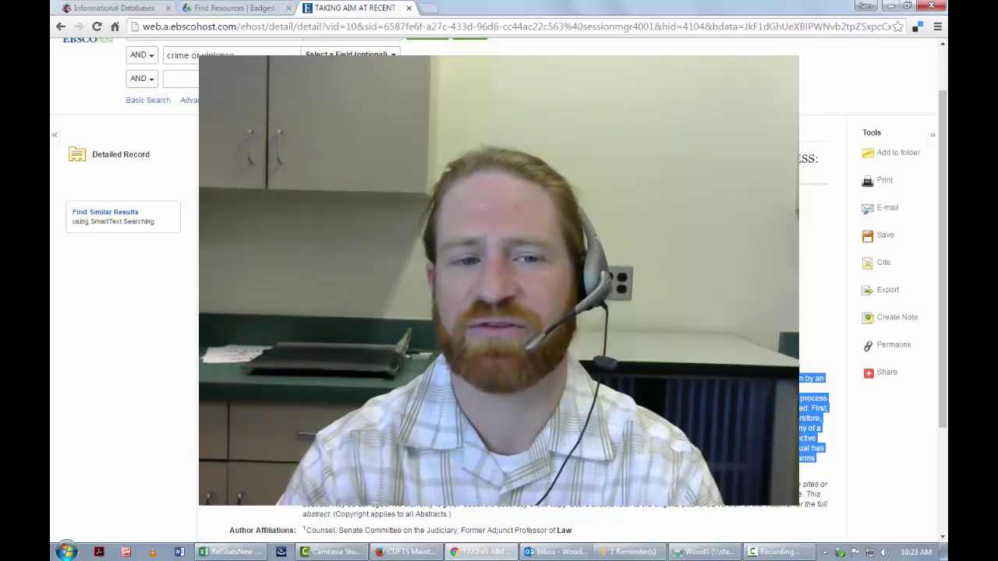
- Back on the result list, apply the Full Text limit, narrowing results to 1,922
{"action": "left_click", "coordinate": [59, 27]}
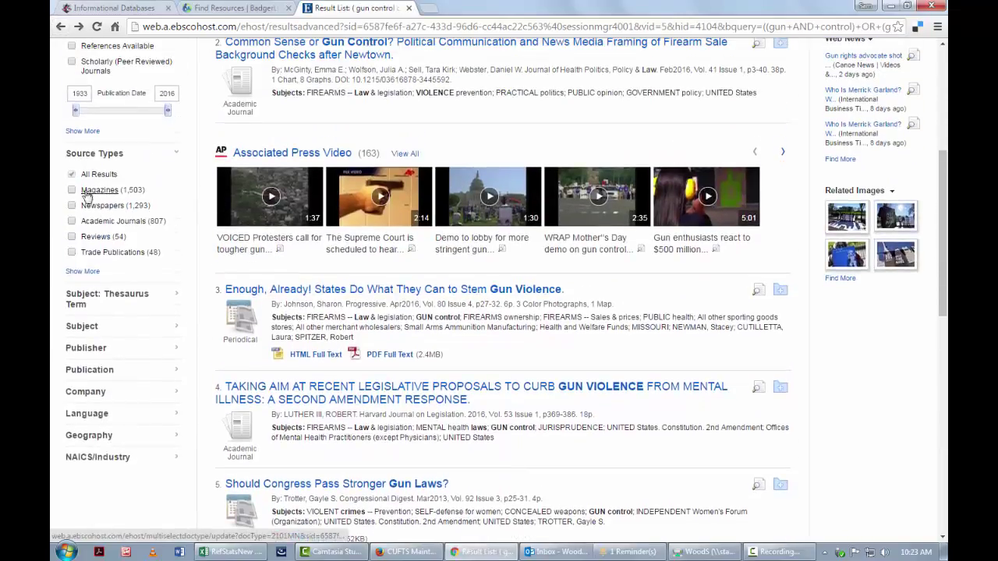
{"action": "scroll", "coordinate": [82, 187], "scroll_direction": "up", "scroll_amount": 2}
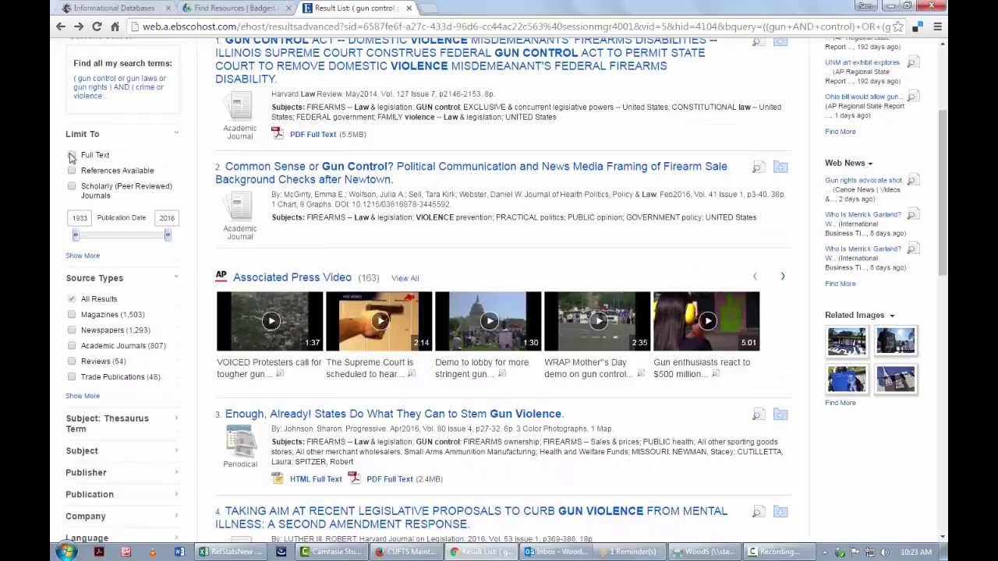
{"action": "left_click", "coordinate": [71, 155]}
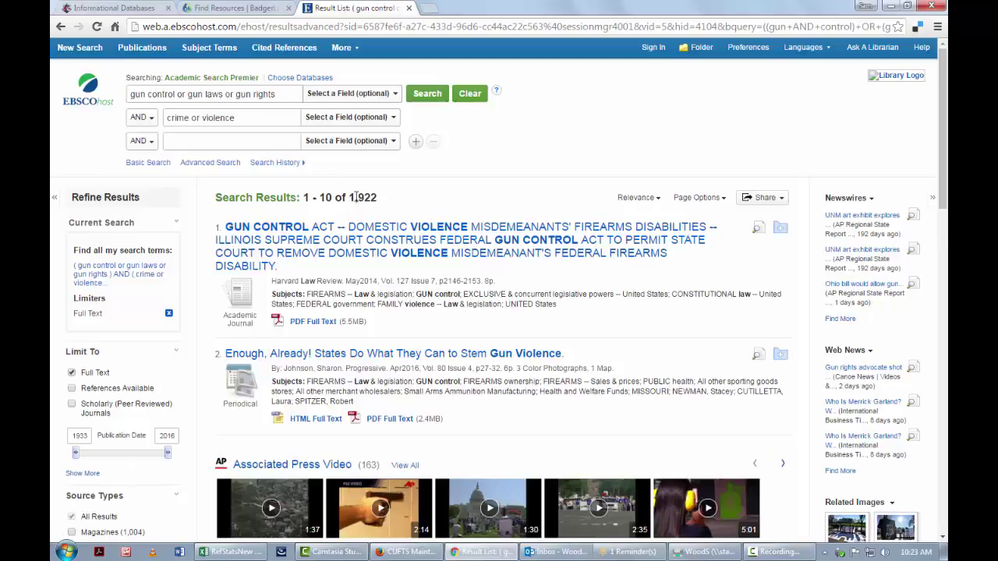
{"action": "left_click_drag", "start_coordinate": [351, 195], "coordinate": [380, 198]}
{"action": "scroll", "coordinate": [405, 212], "scroll_direction": "down", "scroll_amount": 9}
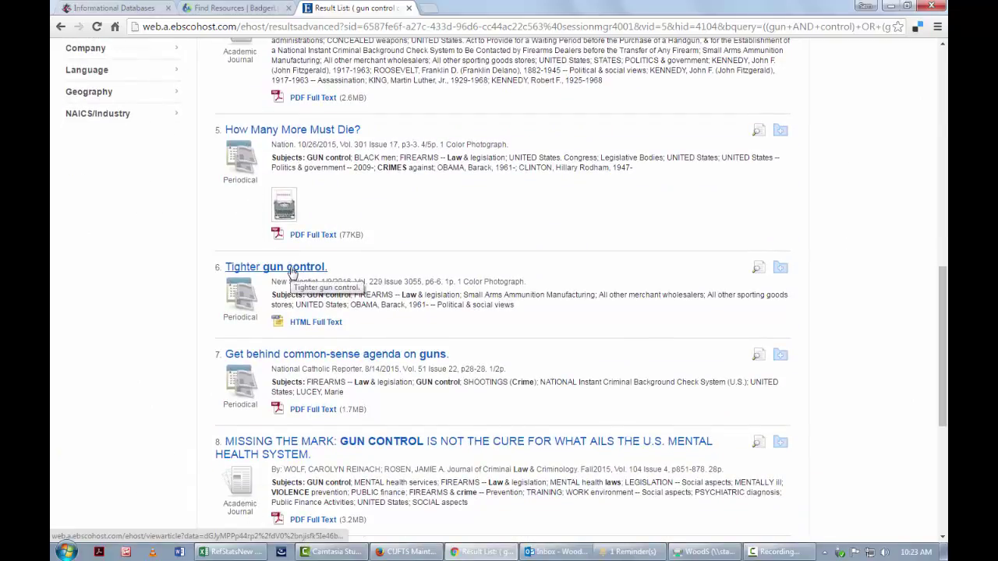
- View result 6, 'Tighter gun control.', and its abstract, then return to the list
{"action": "left_click", "coordinate": [290, 267]}
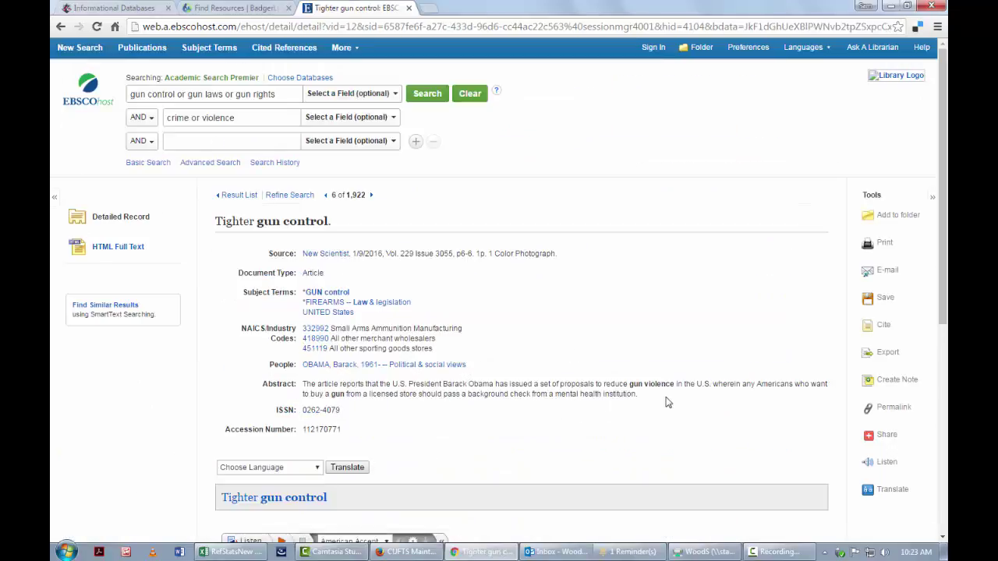
{"action": "left_click_drag", "start_coordinate": [664, 398], "coordinate": [262, 379]}
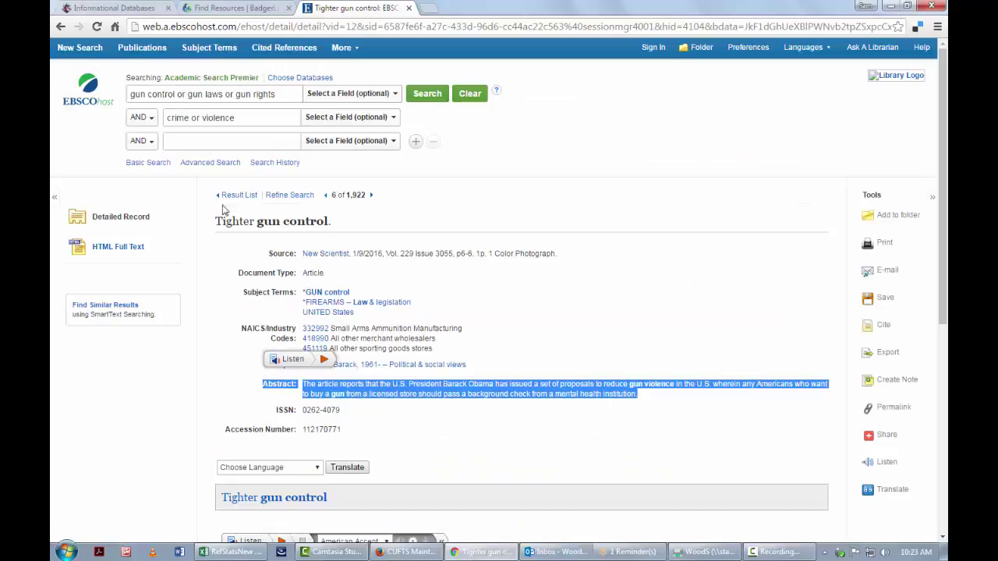
{"action": "left_click", "coordinate": [61, 26]}
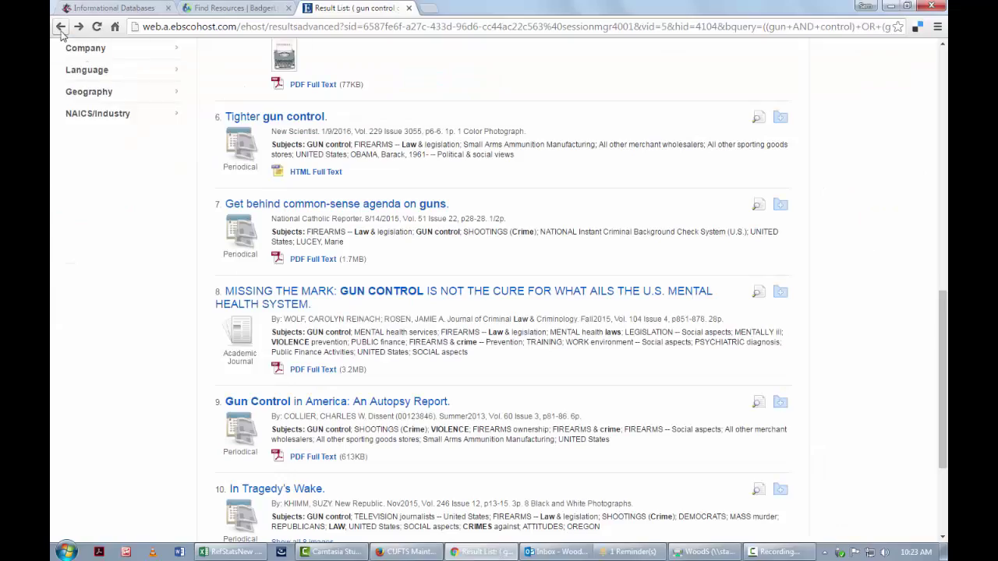
- Open result 9, 'Gun Control in America: An Autopsy Report', and read its abstract
{"action": "scroll", "coordinate": [314, 312], "scroll_direction": "down", "scroll_amount": 2}
{"action": "left_click", "coordinate": [324, 242]}
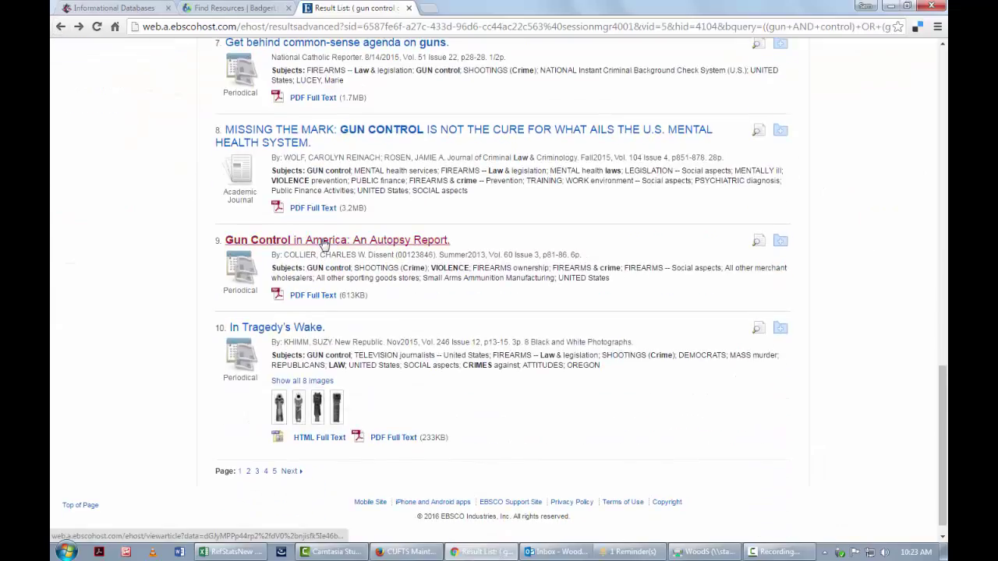
{"action": "scroll", "coordinate": [428, 310], "scroll_direction": "down", "scroll_amount": 3}
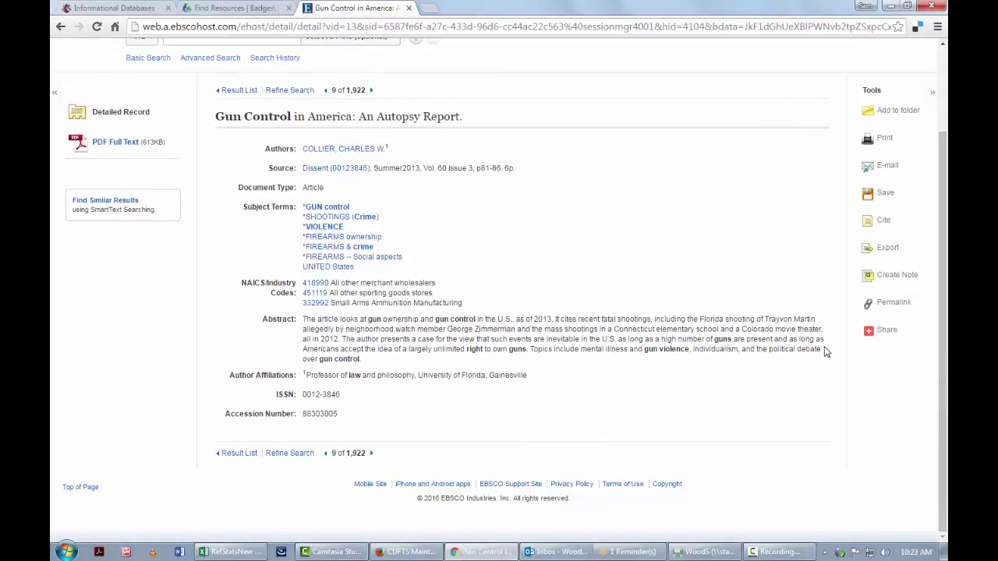
{"action": "left_click_drag", "start_coordinate": [823, 351], "coordinate": [261, 312]}
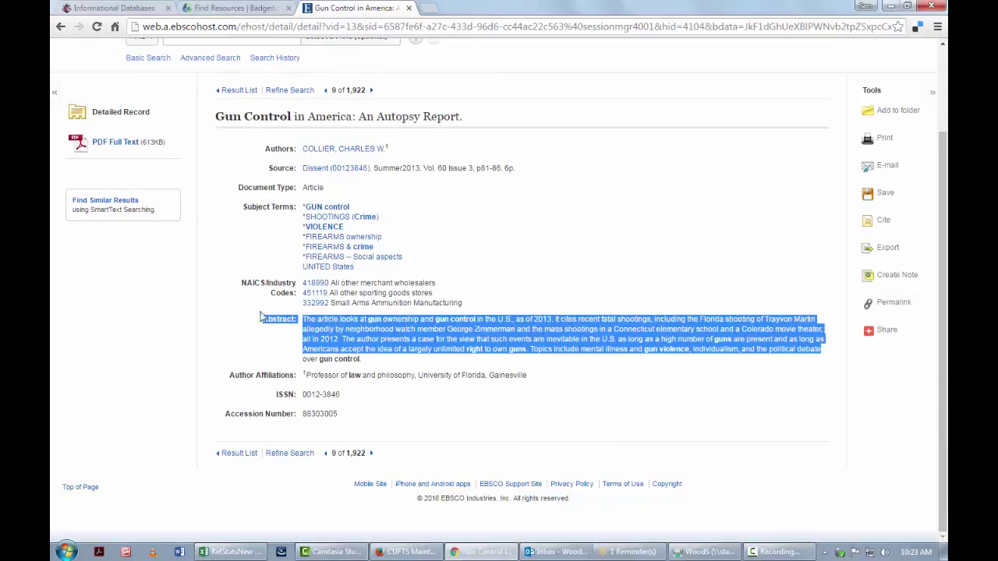